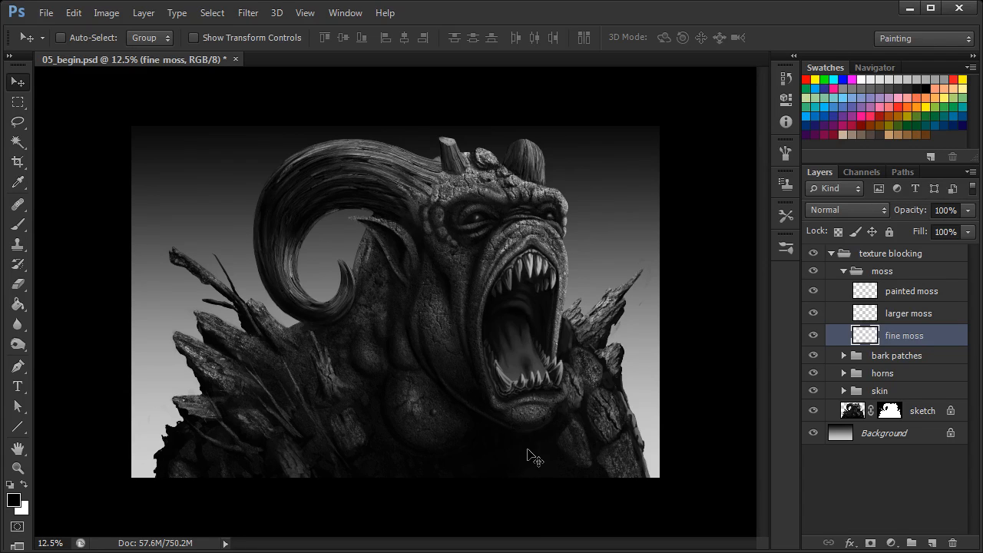
- Examine the texture images fine moss.jpg and moss.jpg up close, and return to fine moss.jpg
{"action": "key", "text": "alt+Tab"}
{"action": "key", "text": "alt+Tab"}
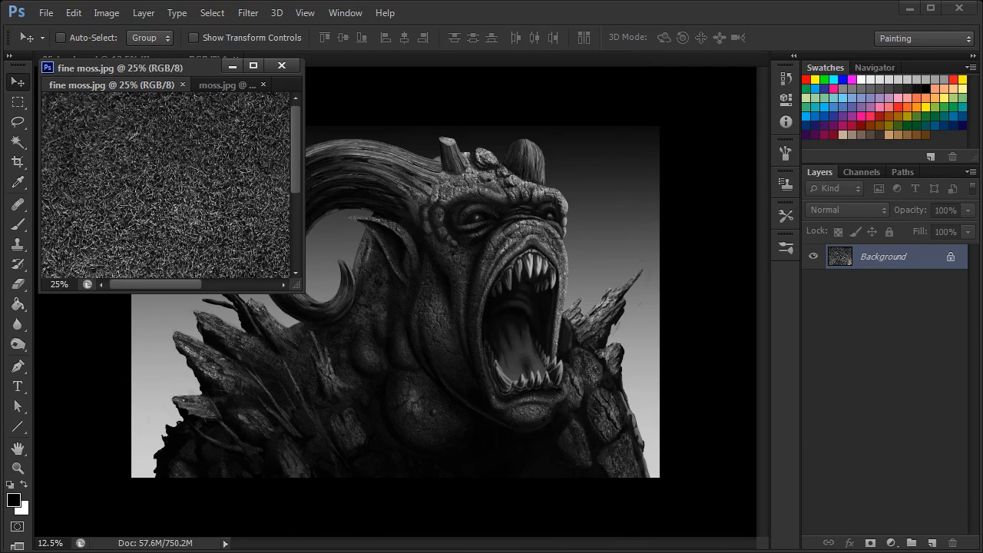
{"action": "key", "text": "ctrl+plus"}
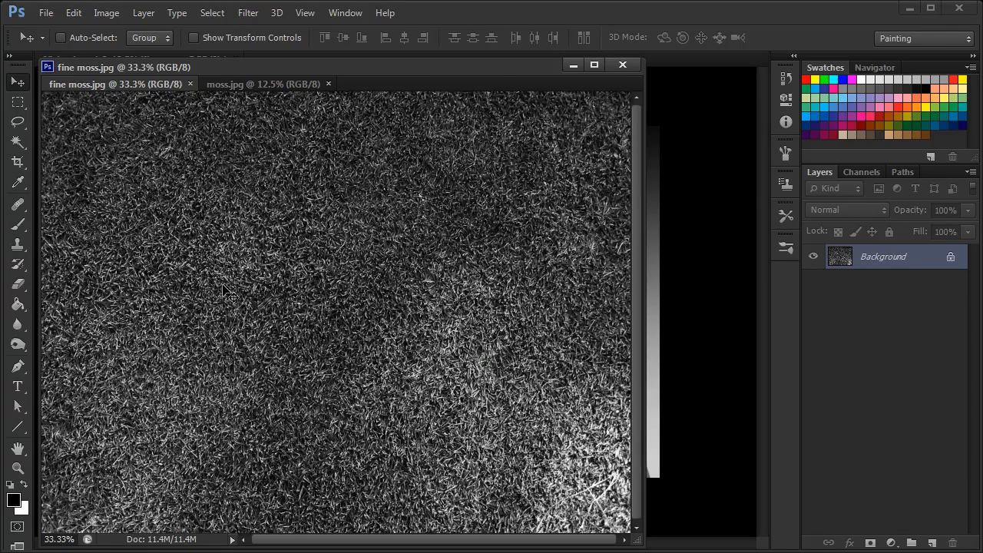
{"action": "left_click", "coordinate": [261, 84]}
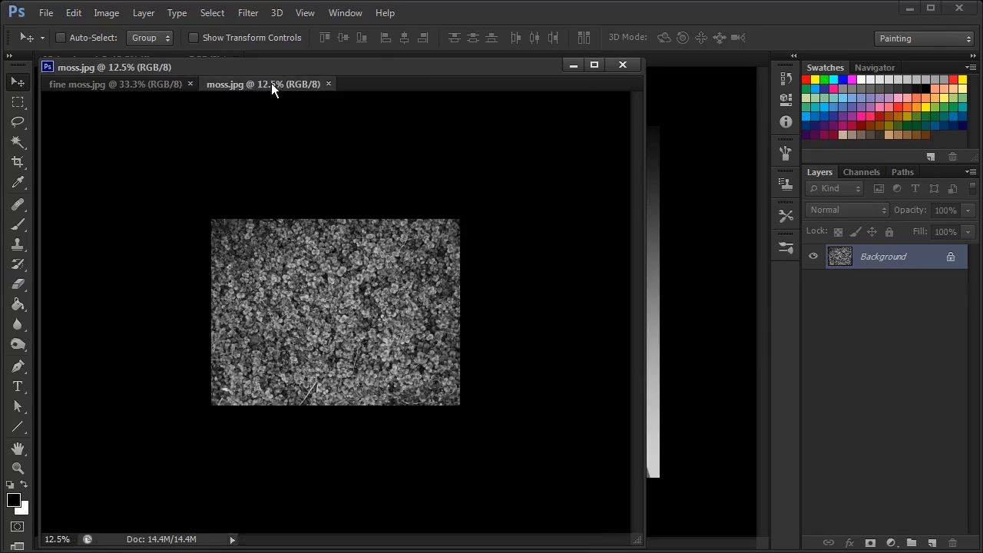
{"action": "key", "text": "ctrl+plus"}
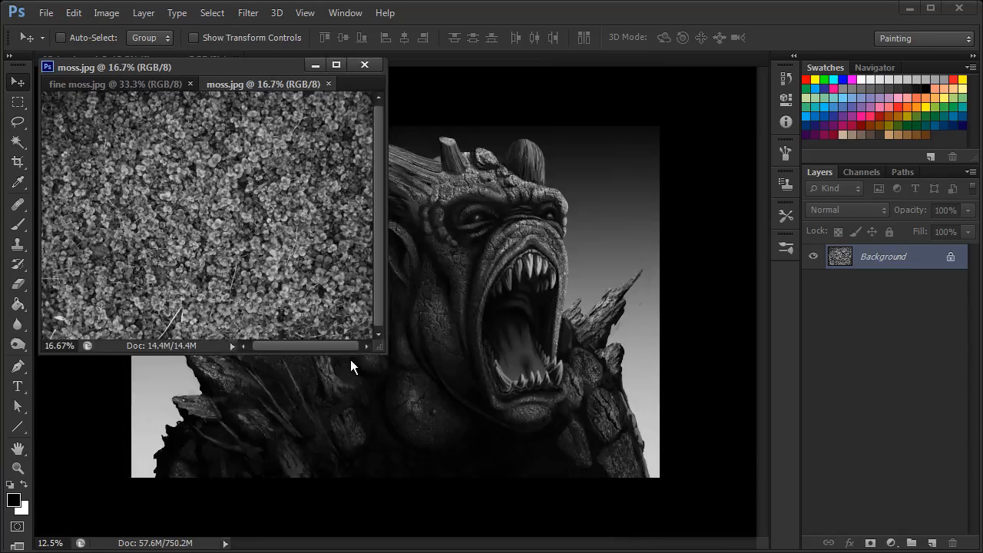
{"action": "key", "text": "ctrl+plus"}
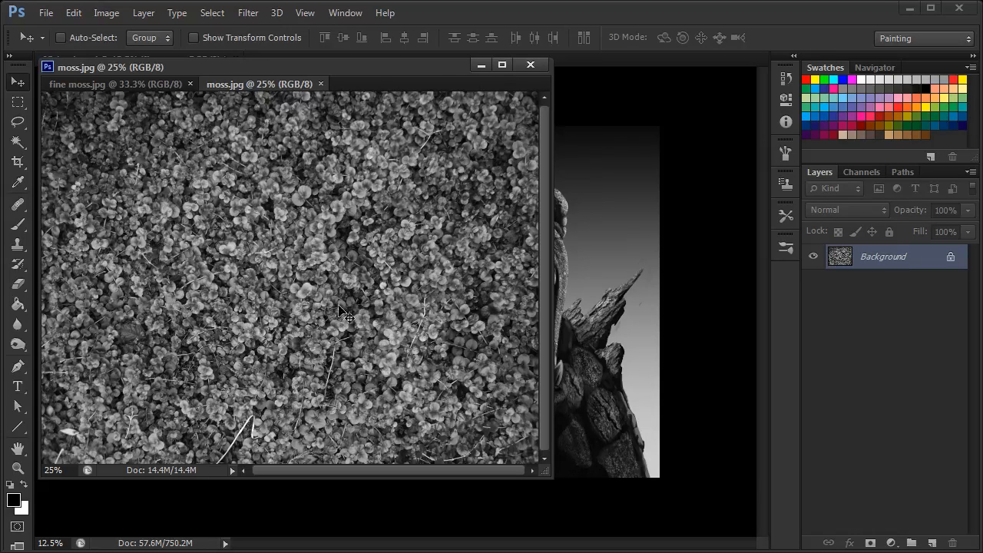
{"action": "left_click", "coordinate": [136, 85]}
{"action": "key", "text": "ctrl+minus"}
{"action": "key", "text": "ctrl+minus"}
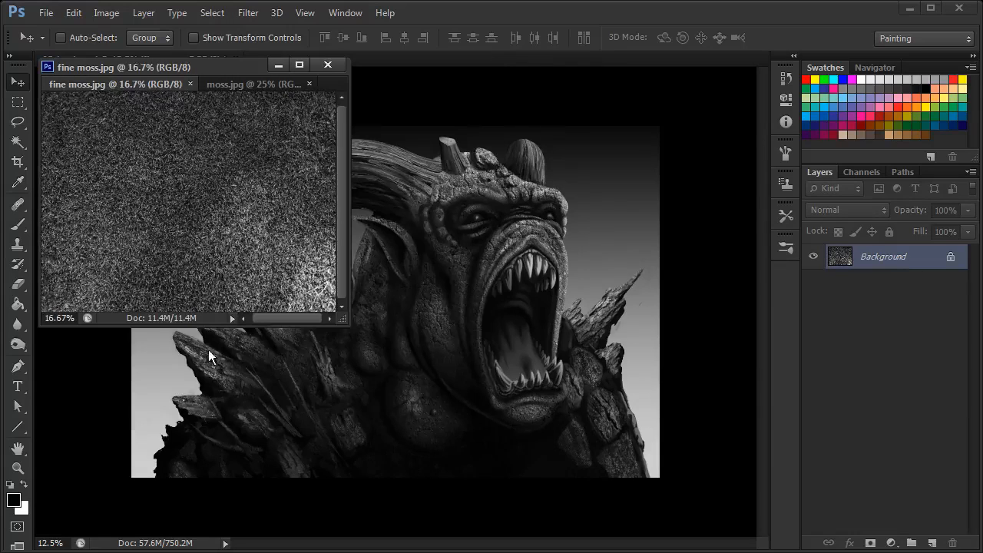
- Set up the Clone Stamp tool with the 27 px spatter brush tip enlarged to 201 px
{"action": "left_click", "coordinate": [19, 246]}
{"action": "right_click", "coordinate": [169, 156]}
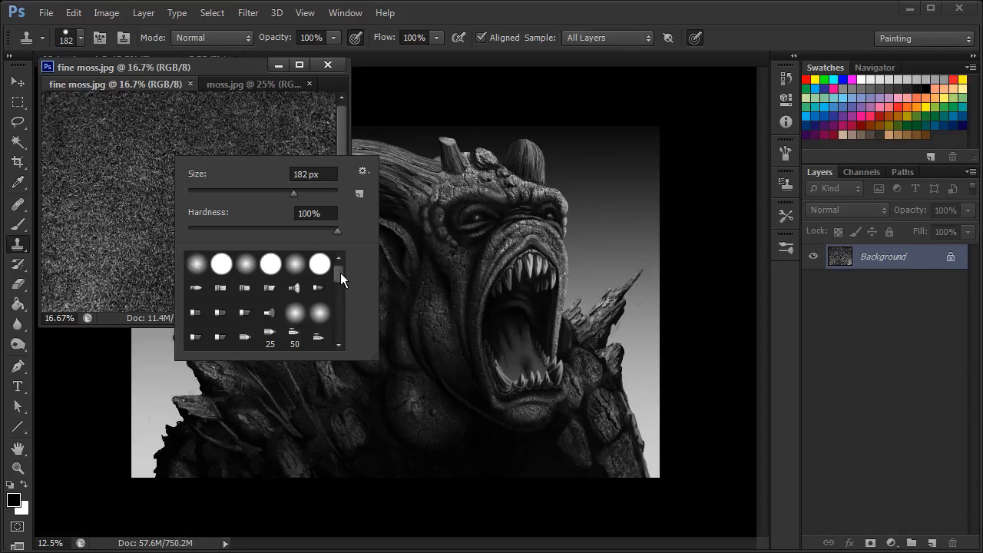
{"action": "left_click_drag", "start_coordinate": [339, 271], "coordinate": [338, 300]}
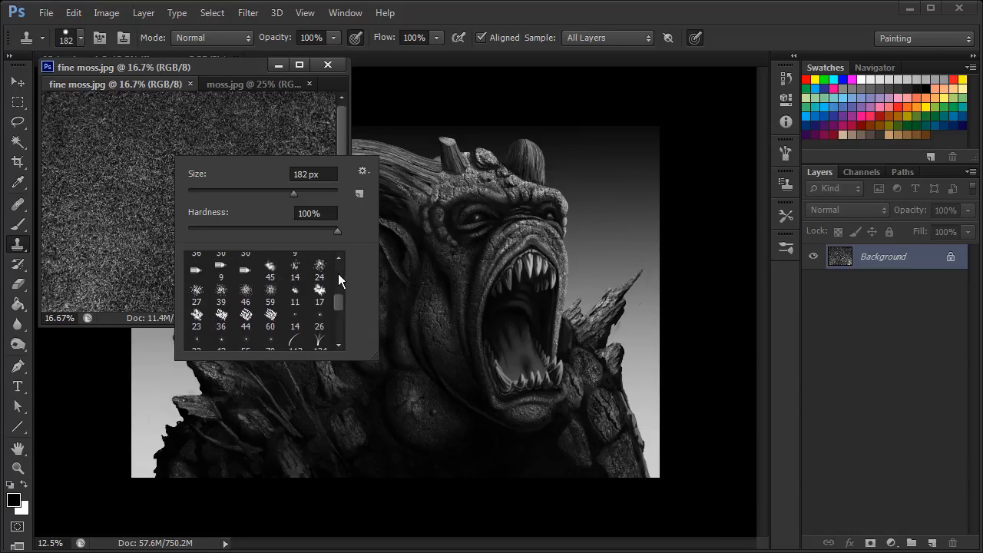
{"action": "left_click", "coordinate": [196, 290]}
{"action": "left_click_drag", "start_coordinate": [205, 192], "coordinate": [301, 193]}
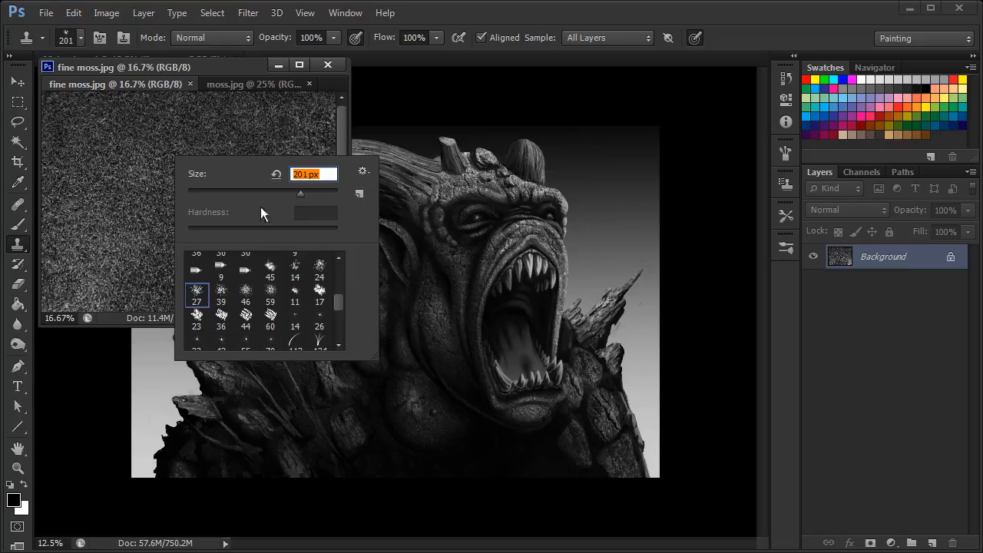
{"action": "left_click", "coordinate": [254, 65]}
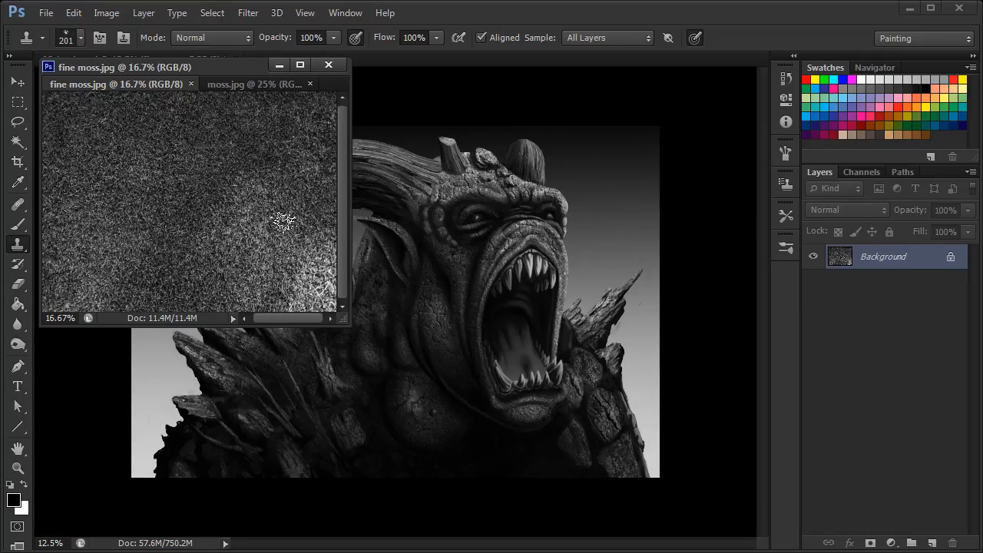
- Enable Scattering for the clone brush and set the scatter amount to 114%
{"action": "left_click", "coordinate": [784, 152]}
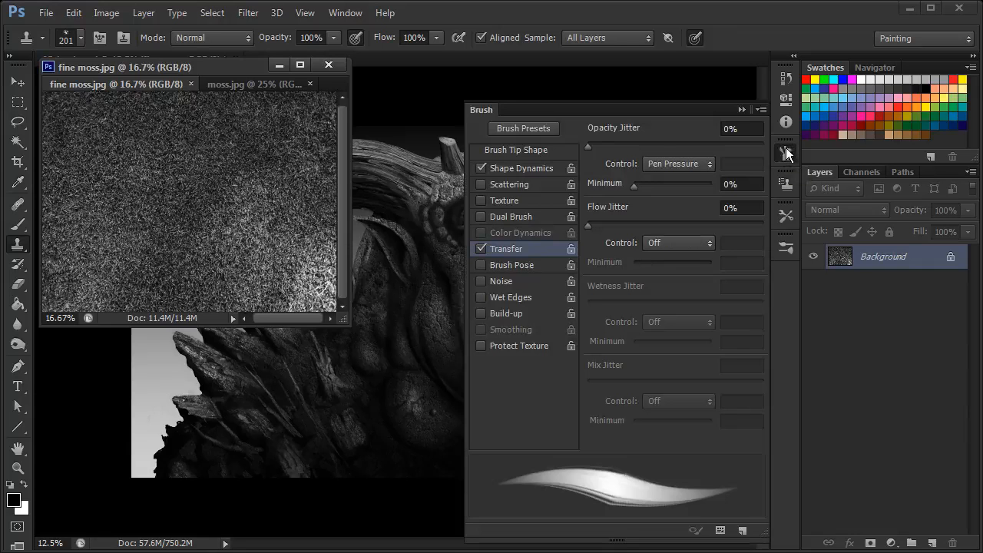
{"action": "left_click", "coordinate": [505, 183]}
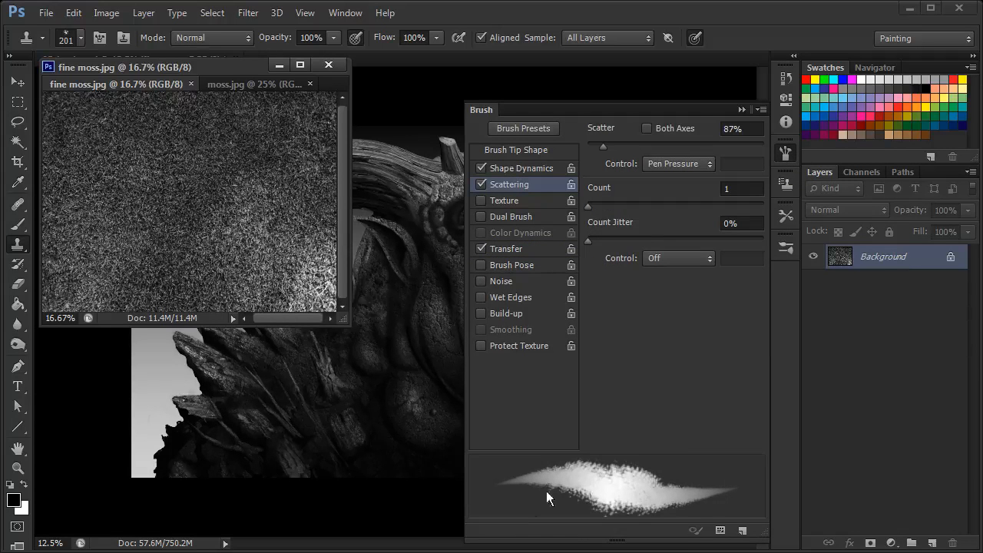
{"action": "left_click_drag", "start_coordinate": [606, 146], "coordinate": [608, 147]}
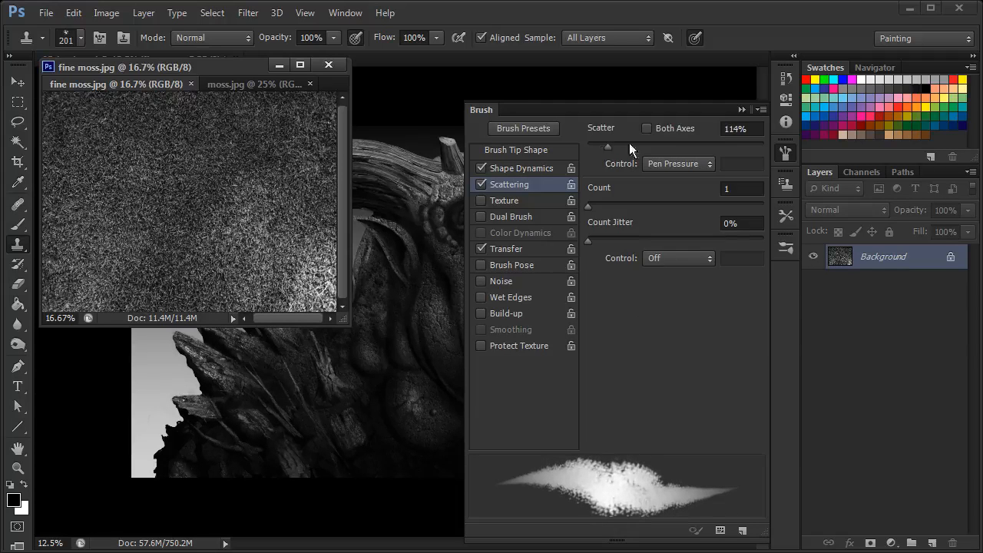
{"action": "left_click", "coordinate": [785, 152]}
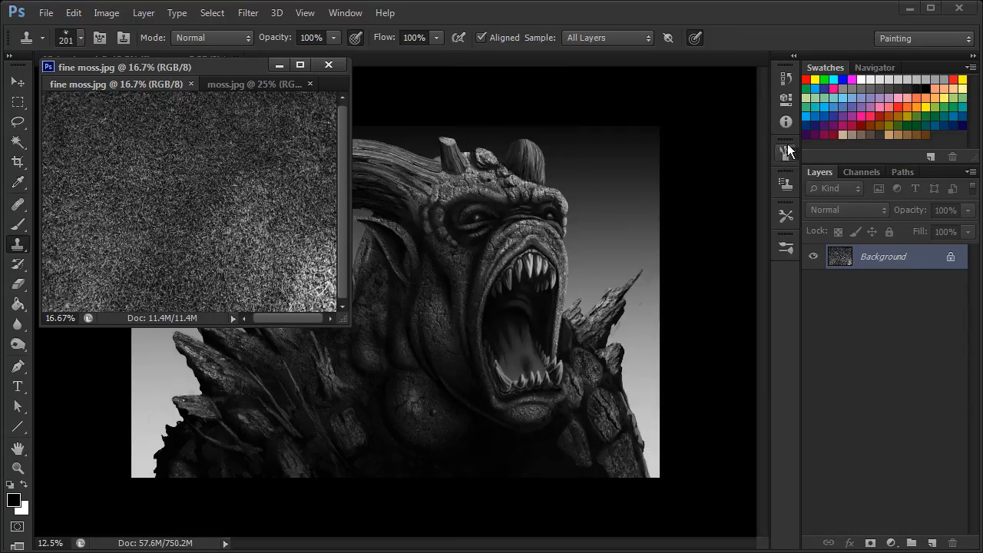
- Sample the moss texture in fine moss.jpg as the clone source, shrink its view, and return to the creature painting
{"action": "left_click_drag", "start_coordinate": [225, 69], "coordinate": [226, 67]}
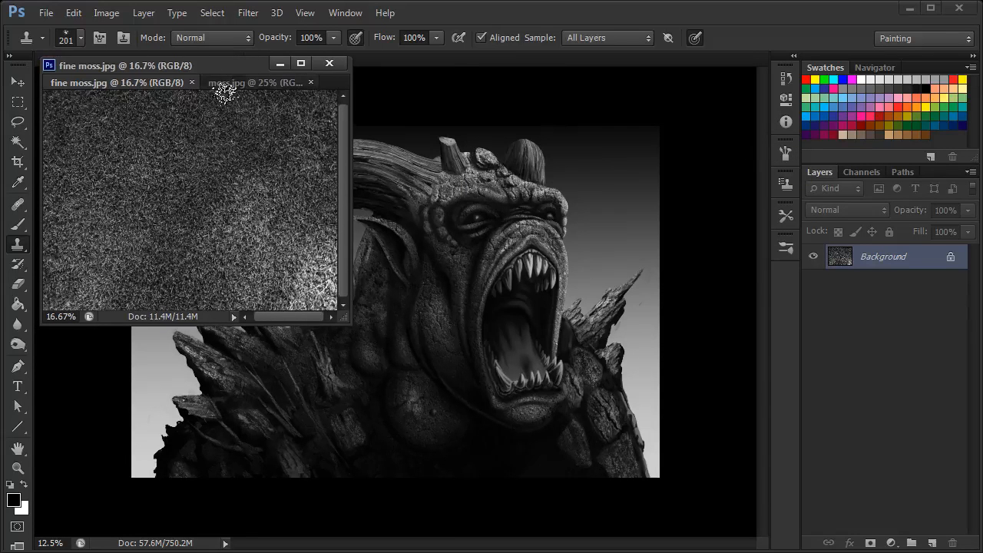
{"action": "left_click", "coordinate": [244, 241], "text": "alt"}
{"action": "left_click", "coordinate": [625, 372]}
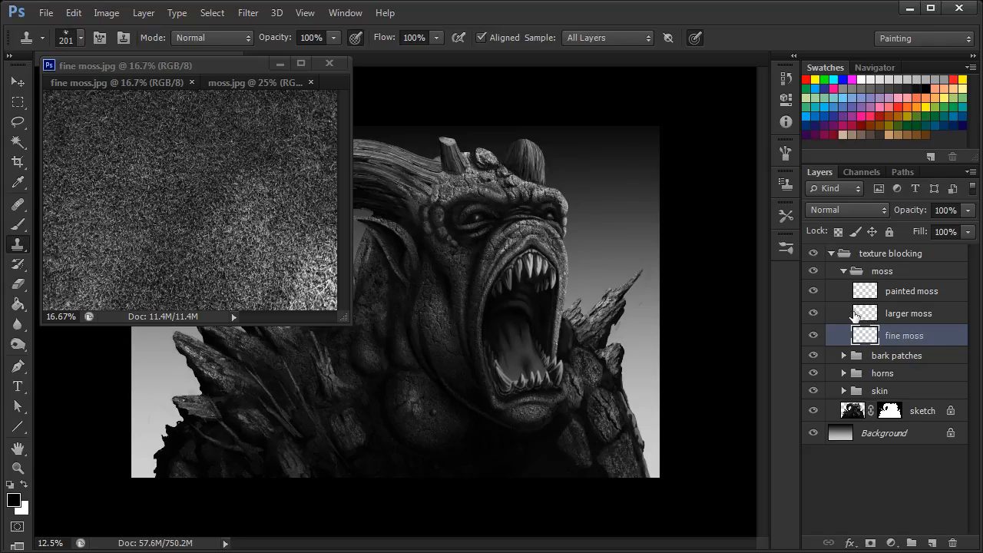
{"action": "left_click", "coordinate": [236, 64]}
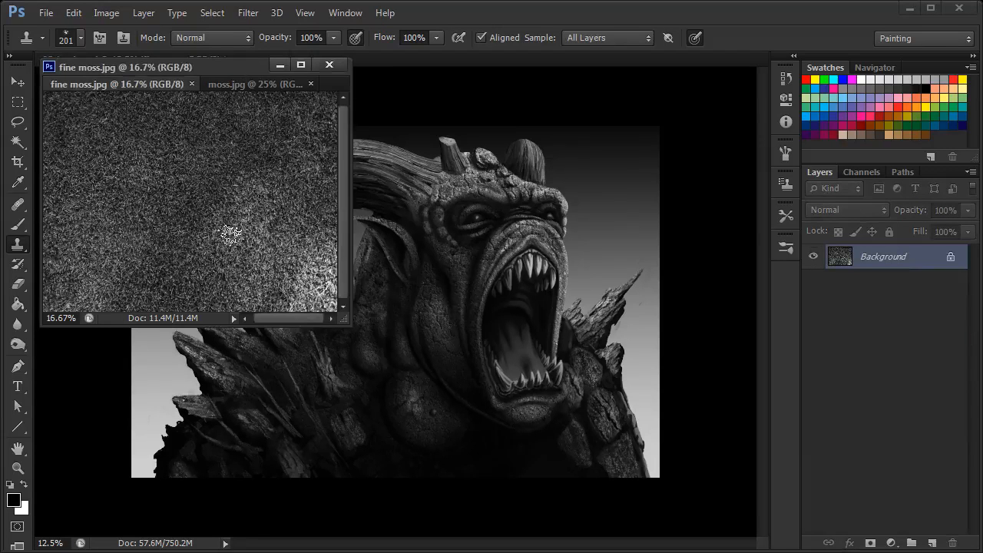
{"action": "key", "text": "ctrl+minus"}
{"action": "key", "text": "ctrl+minus"}
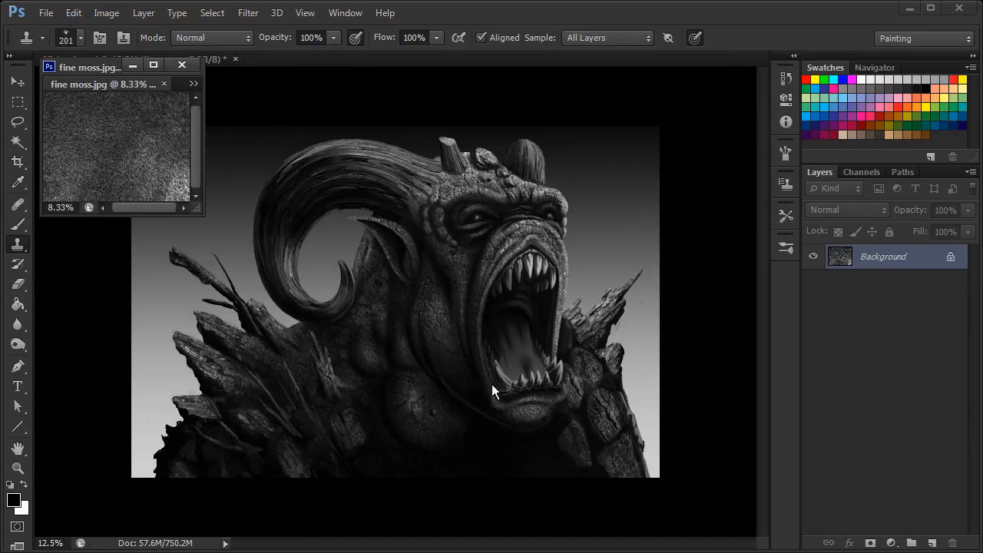
{"action": "left_click", "coordinate": [487, 385]}
- Clone a first short moss stroke below the left corner of the creature's jaw on the fine moss layer
{"action": "key", "text": "ctrl+plus"}
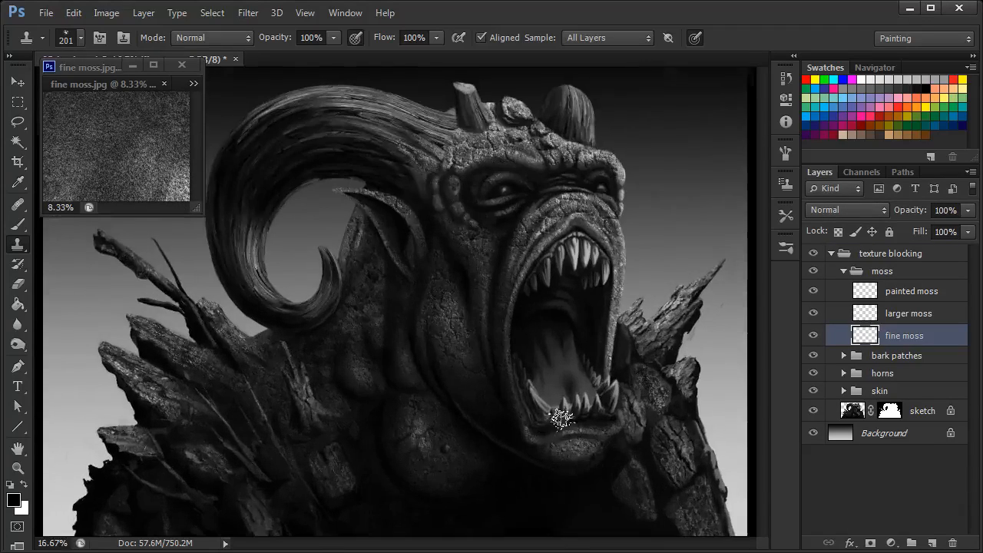
{"action": "key", "text": "ctrl+plus"}
{"action": "left_click_drag", "start_coordinate": [564, 406], "coordinate": [528, 327]}
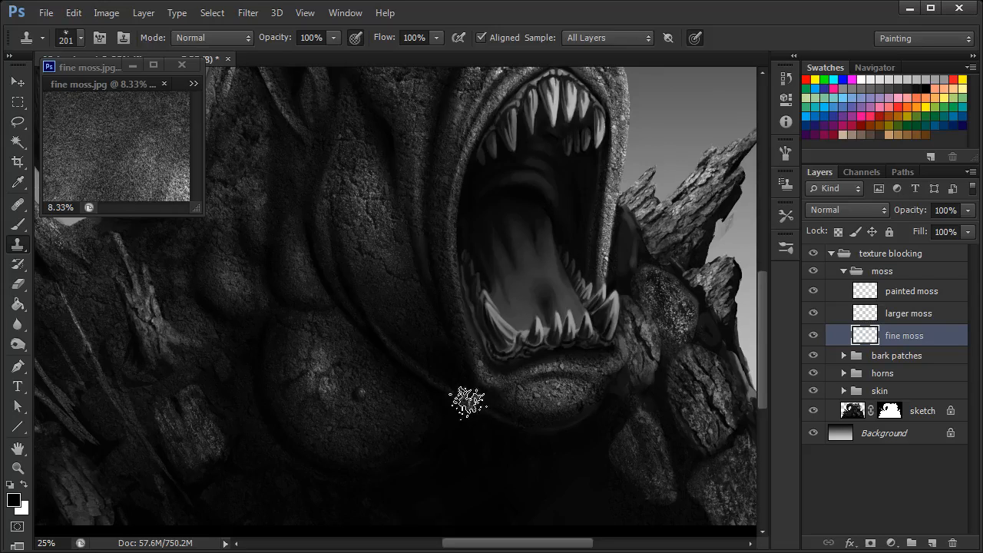
{"action": "left_click_drag", "start_coordinate": [467, 428], "coordinate": [452, 391]}
- Clone a hanging moss strand from the left corner of the jaw with smaller brushes, reducing the size to 64 px
{"action": "right_click", "coordinate": [484, 358]}
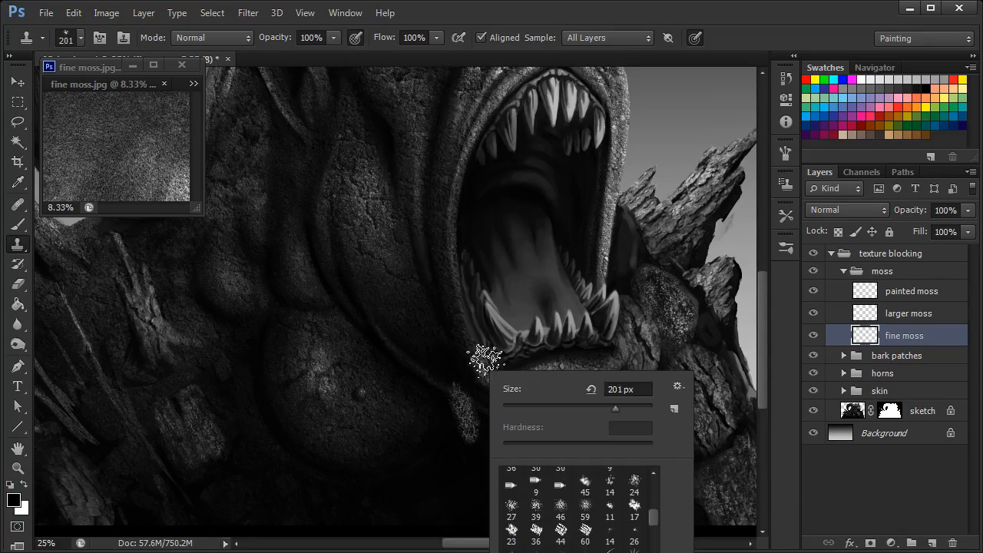
{"action": "left_click", "coordinate": [601, 406]}
{"action": "left_click_drag", "start_coordinate": [587, 405], "coordinate": [584, 405]}
{"action": "mouse_move", "coordinate": [448, 393]}
{"action": "left_mouse_down"}
{"action": "mouse_move", "coordinate": [450, 368]}
{"action": "mouse_move", "coordinate": [484, 479]}
{"action": "mouse_move", "coordinate": [467, 426]}
{"action": "mouse_move", "coordinate": [478, 421]}
{"action": "mouse_move", "coordinate": [478, 481]}
{"action": "left_mouse_up"}
{"action": "mouse_move", "coordinate": [465, 432]}
{"action": "left_mouse_down"}
{"action": "mouse_move", "coordinate": [433, 364]}
{"action": "mouse_move", "coordinate": [462, 454]}
{"action": "mouse_move", "coordinate": [438, 377]}
{"action": "left_mouse_up"}
{"action": "right_click", "coordinate": [467, 371]}
{"action": "left_click_drag", "start_coordinate": [520, 392], "coordinate": [478, 391]}
{"action": "left_click_drag", "start_coordinate": [428, 368], "coordinate": [427, 377]}
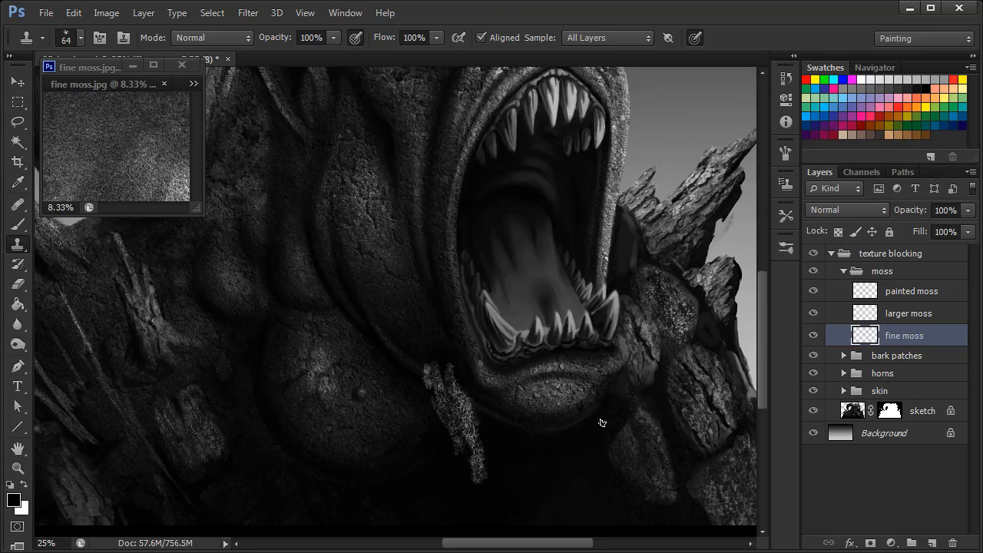
- Resample the fine moss texture, set the clone brush to 82 px, and paint hanging beard strands beneath the chin
{"action": "left_click", "coordinate": [163, 185]}
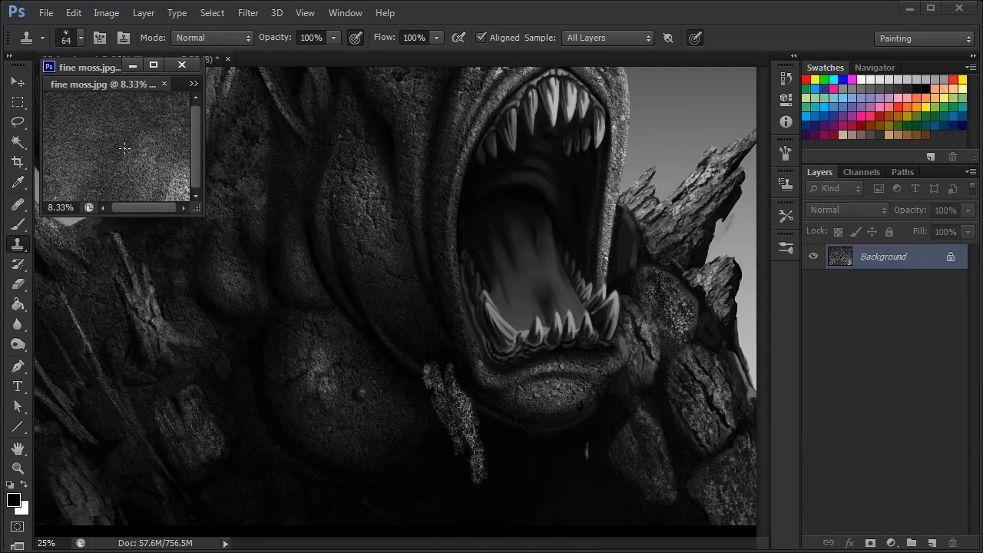
{"action": "right_click", "coordinate": [125, 155]}
{"action": "left_click", "coordinate": [203, 193]}
{"action": "left_click", "coordinate": [103, 69]}
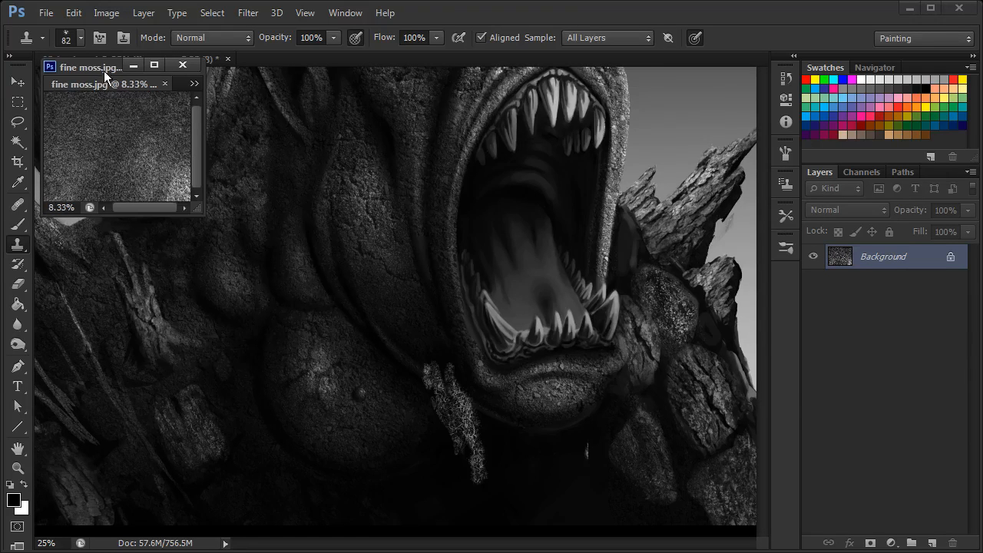
{"action": "left_click", "coordinate": [538, 326]}
{"action": "mouse_move", "coordinate": [601, 394]}
{"action": "left_mouse_down"}
{"action": "mouse_move", "coordinate": [577, 457]}
{"action": "mouse_move", "coordinate": [584, 405]}
{"action": "mouse_move", "coordinate": [570, 472]}
{"action": "mouse_move", "coordinate": [600, 415]}
{"action": "mouse_move", "coordinate": [566, 464]}
{"action": "mouse_move", "coordinate": [565, 495]}
{"action": "mouse_move", "coordinate": [570, 377]}
{"action": "mouse_move", "coordinate": [557, 468]}
{"action": "left_mouse_up"}
{"action": "scroll", "coordinate": [761, 396], "scroll_direction": "down", "scroll_amount": 2}
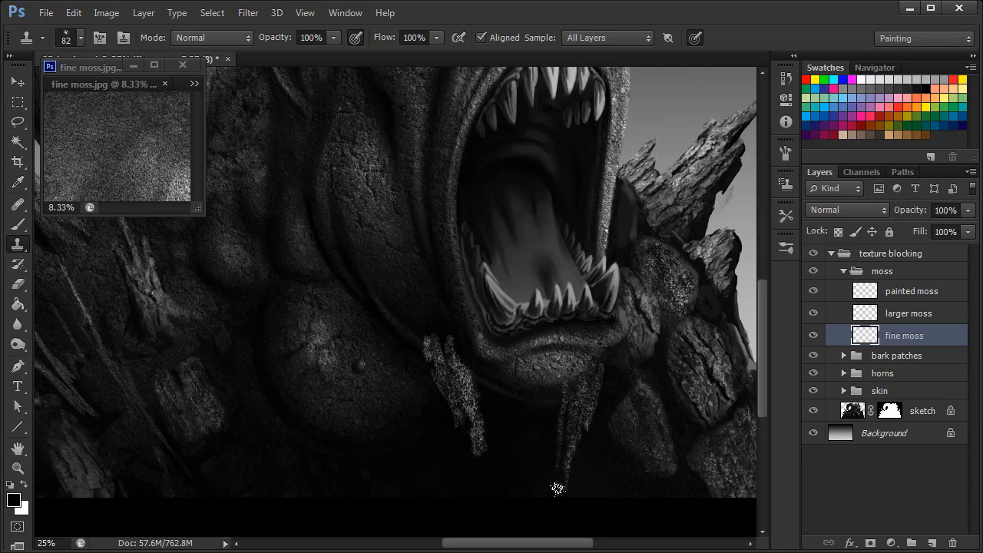
{"action": "mouse_move", "coordinate": [520, 369]}
{"action": "left_mouse_down"}
{"action": "mouse_move", "coordinate": [522, 468]}
{"action": "mouse_move", "coordinate": [530, 391]}
{"action": "mouse_move", "coordinate": [524, 468]}
{"action": "mouse_move", "coordinate": [503, 383]}
{"action": "mouse_move", "coordinate": [517, 438]}
{"action": "mouse_move", "coordinate": [503, 396]}
{"action": "mouse_move", "coordinate": [494, 386]}
{"action": "mouse_move", "coordinate": [509, 438]}
{"action": "mouse_move", "coordinate": [484, 382]}
{"action": "mouse_move", "coordinate": [500, 439]}
{"action": "mouse_move", "coordinate": [489, 441]}
{"action": "mouse_move", "coordinate": [476, 368]}
{"action": "mouse_move", "coordinate": [487, 476]}
{"action": "mouse_move", "coordinate": [476, 461]}
{"action": "mouse_move", "coordinate": [494, 500]}
{"action": "left_mouse_up"}
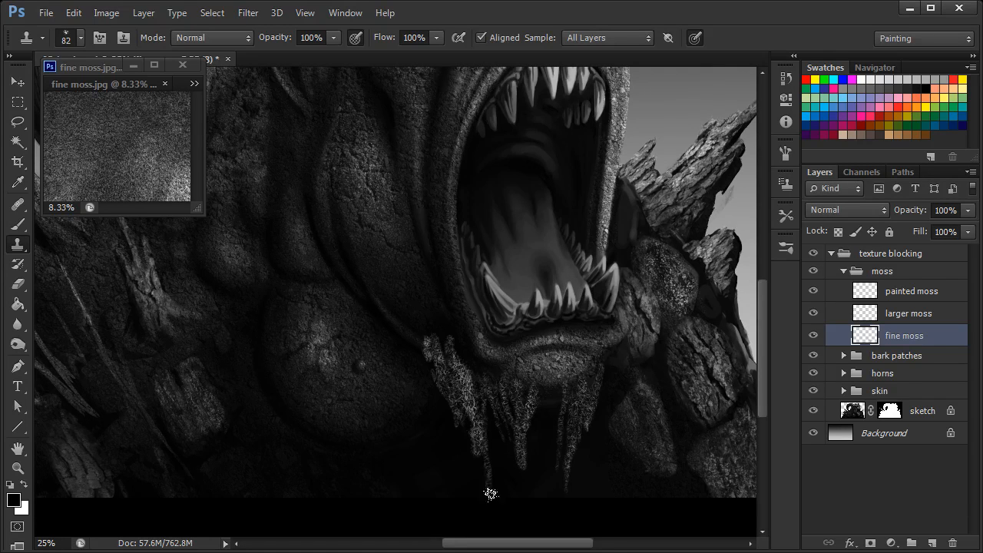
{"action": "mouse_move", "coordinate": [554, 424]}
{"action": "left_mouse_down"}
{"action": "mouse_move", "coordinate": [550, 376]}
{"action": "mouse_move", "coordinate": [541, 480]}
{"action": "mouse_move", "coordinate": [543, 405]}
{"action": "left_mouse_up"}
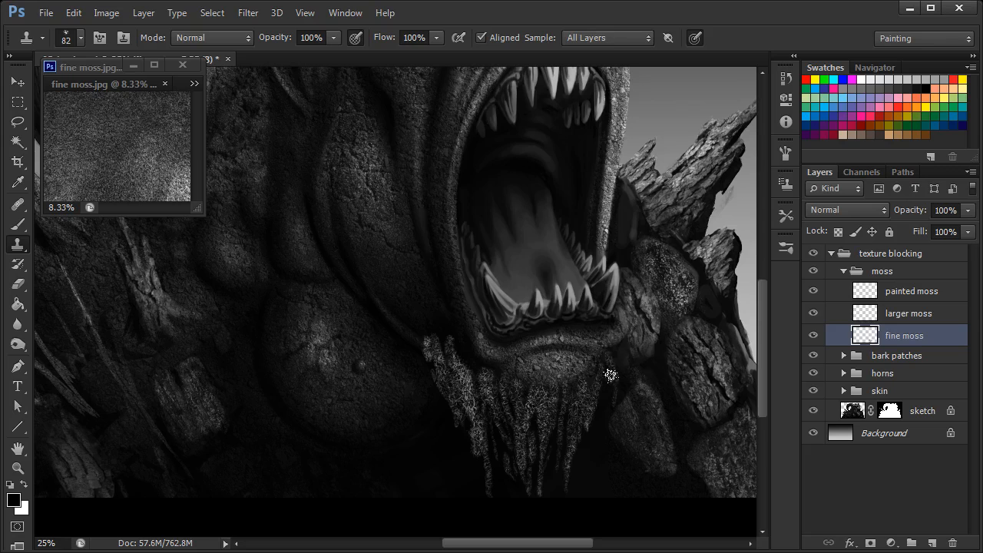
- Reduce the clone brush to 57 px and add thinner moss strands along the right side of the beard
{"action": "right_click", "coordinate": [606, 422]}
{"action": "left_click", "coordinate": [678, 417]}
{"action": "mouse_move", "coordinate": [608, 365]}
{"action": "left_mouse_down"}
{"action": "mouse_move", "coordinate": [591, 470]}
{"action": "mouse_move", "coordinate": [605, 363]}
{"action": "left_mouse_up"}
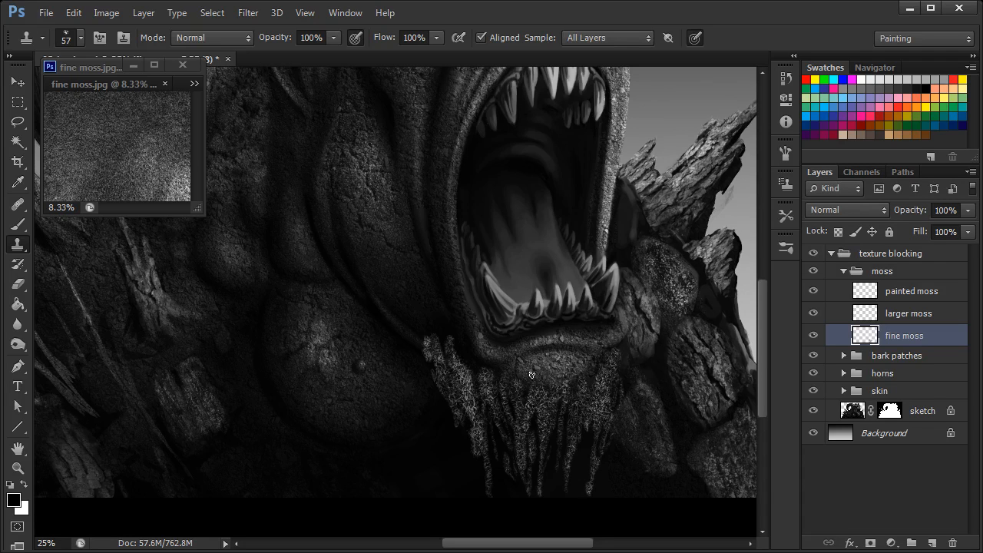
{"action": "left_click_drag", "start_coordinate": [469, 352], "coordinate": [469, 374]}
- Sample another spot in fine moss.jpg and extend the beard with moss strands up the left side of the jaw
{"action": "left_click", "coordinate": [105, 131], "text": "alt"}
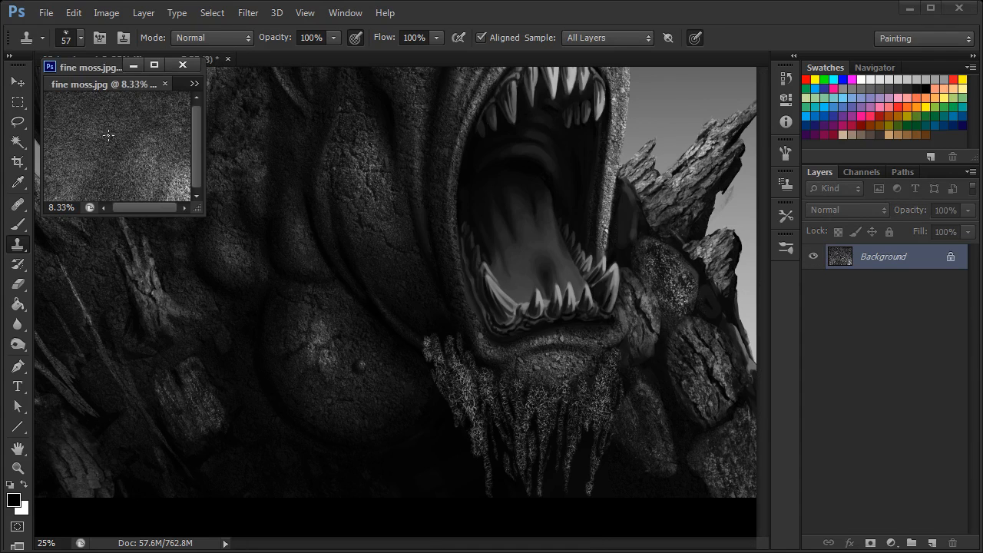
{"action": "left_click", "coordinate": [444, 343]}
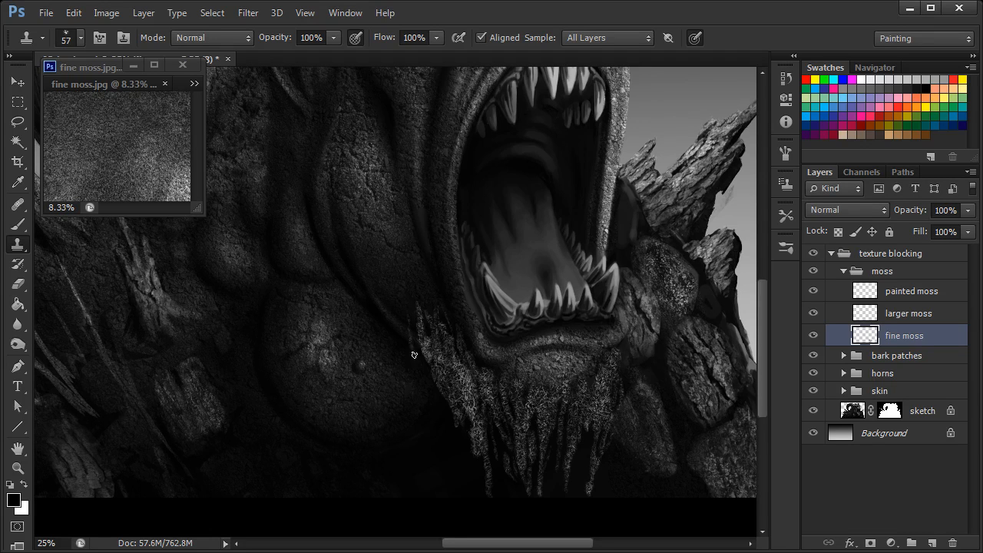
{"action": "left_click_drag", "start_coordinate": [458, 413], "coordinate": [461, 451]}
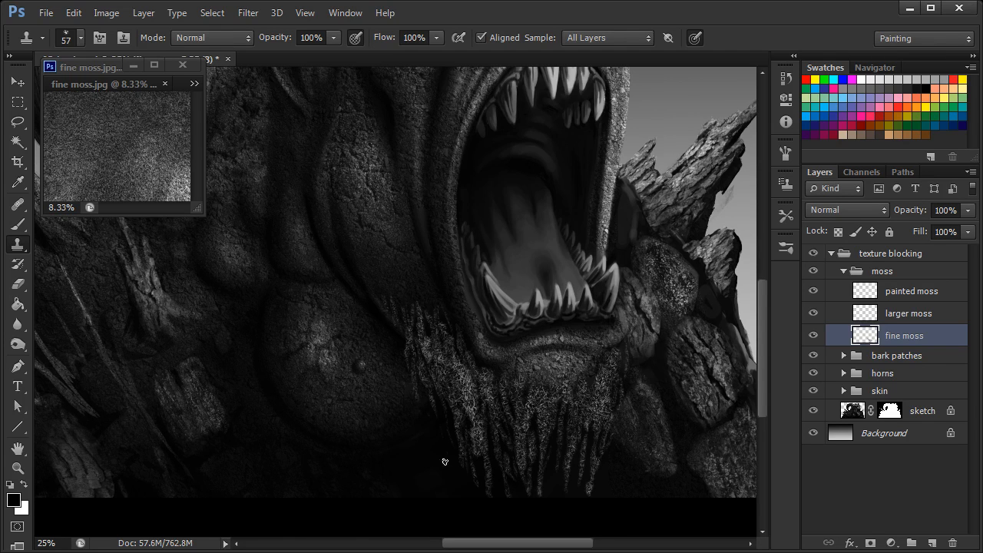
- Set the clone brush to 72 px and fill in the middle of the moss beard below the chin
{"action": "key", "text": "ctrl+minus"}
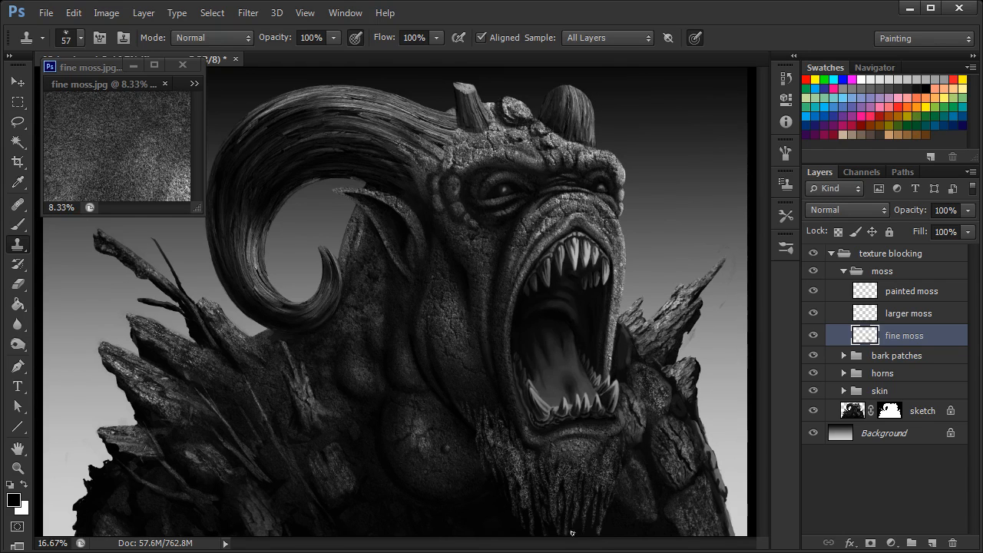
{"action": "right_click", "coordinate": [616, 448]}
{"action": "left_click_drag", "start_coordinate": [677, 483], "coordinate": [684, 476]}
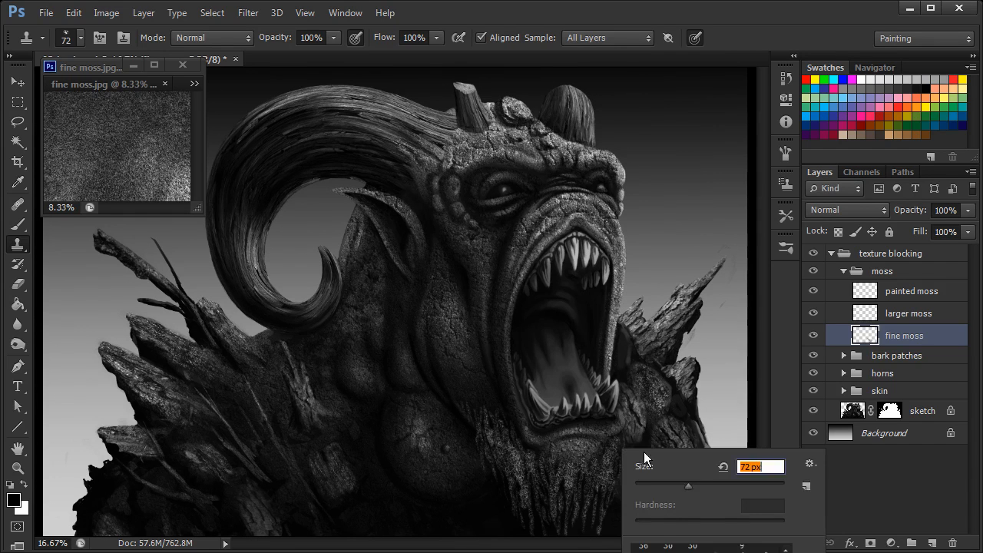
{"action": "left_click", "coordinate": [594, 465]}
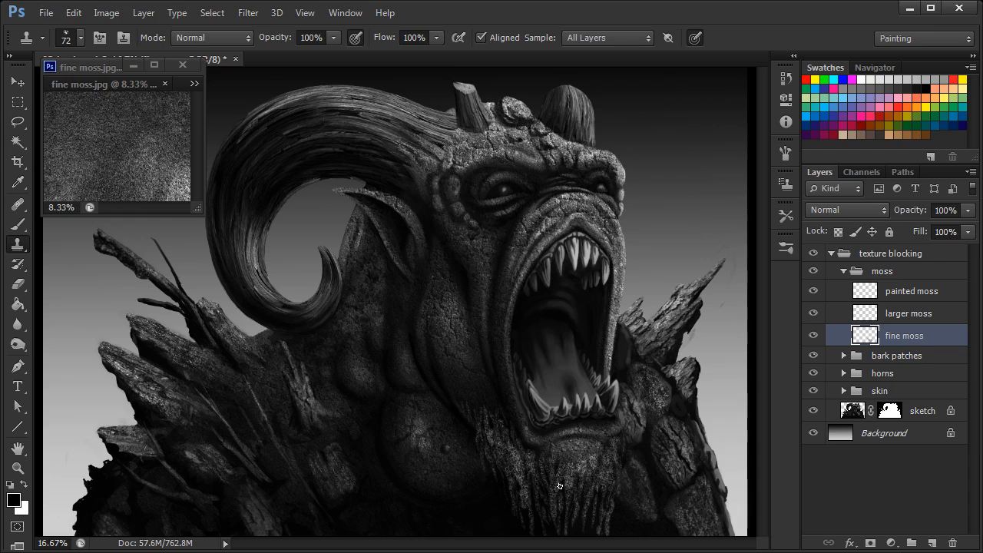
- Set the clone brush to 123 px, sample fine moss.jpg, and paint moss along the upper edge of the large horn's base
{"action": "right_click", "coordinate": [434, 150]}
{"action": "left_click_drag", "start_coordinate": [503, 186], "coordinate": [515, 186]}
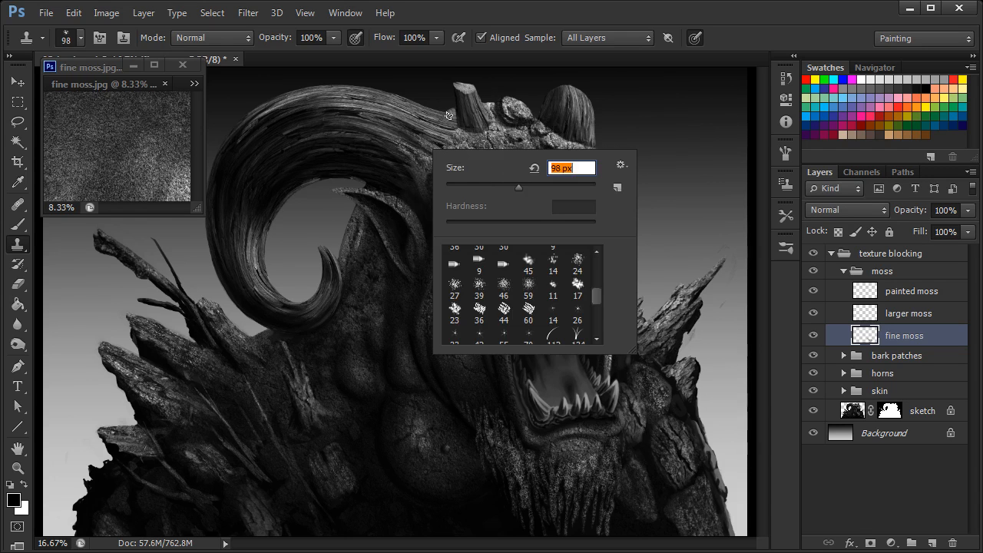
{"action": "key", "text": "Return"}
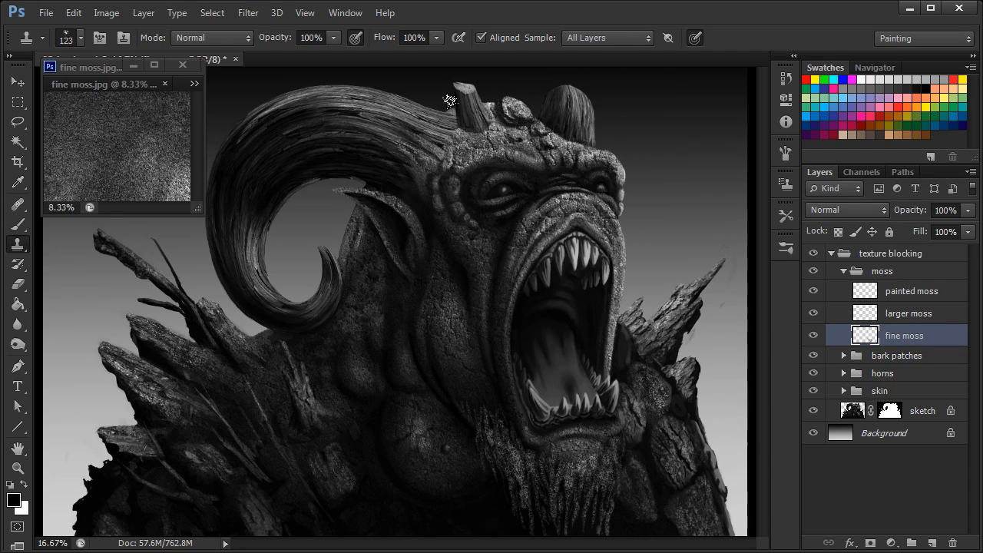
{"action": "left_click", "coordinate": [140, 128]}
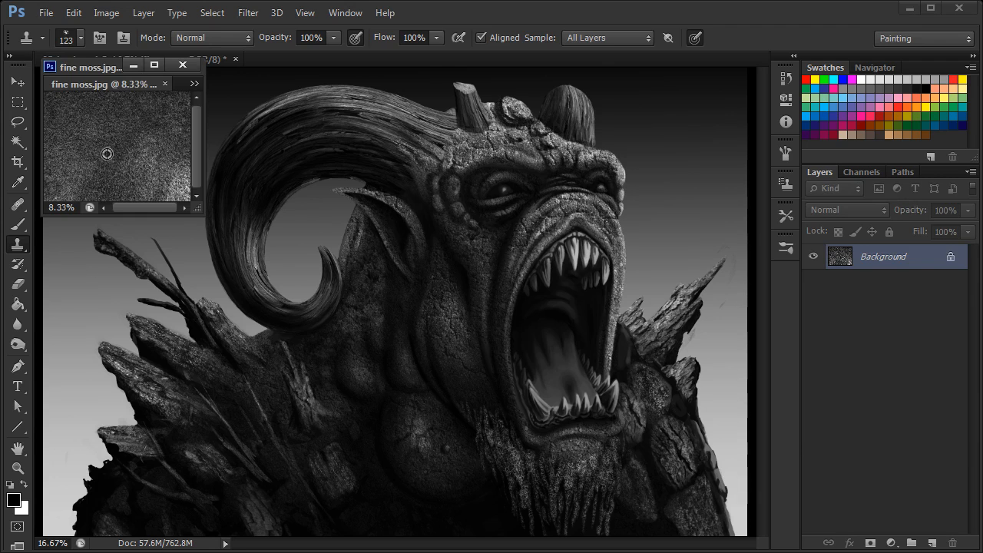
{"action": "left_click", "coordinate": [432, 112]}
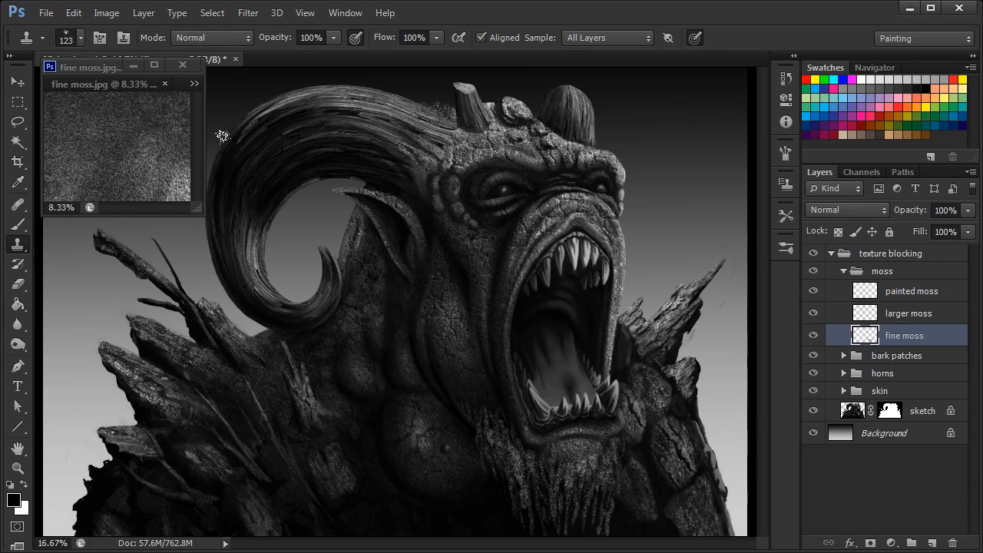
{"action": "left_click", "coordinate": [162, 178]}
{"action": "left_click", "coordinate": [452, 112]}
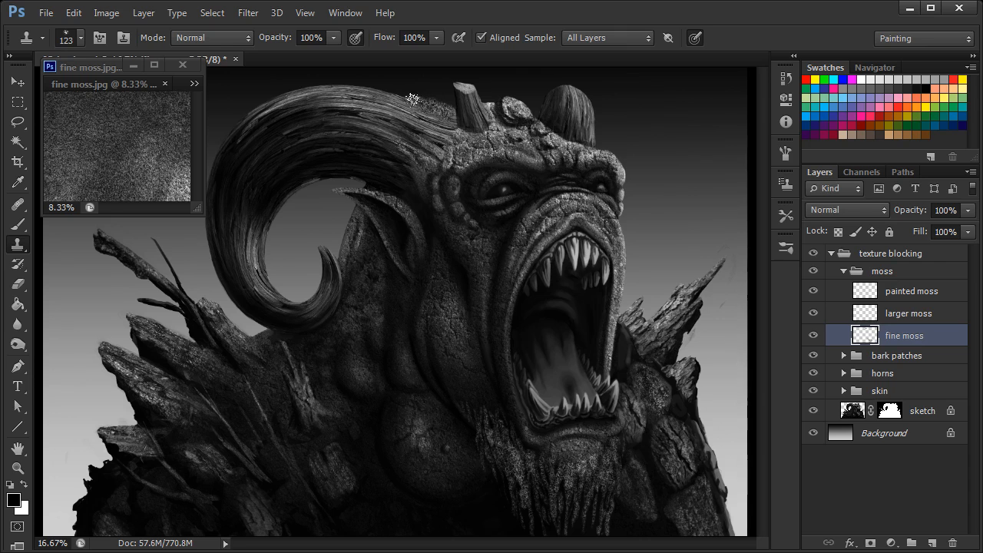
- Enlarge the fine moss.jpg window, resample it, and thicken the moss between the large curled horn and the small broken horn
{"action": "left_click_drag", "start_coordinate": [197, 209], "coordinate": [249, 279]}
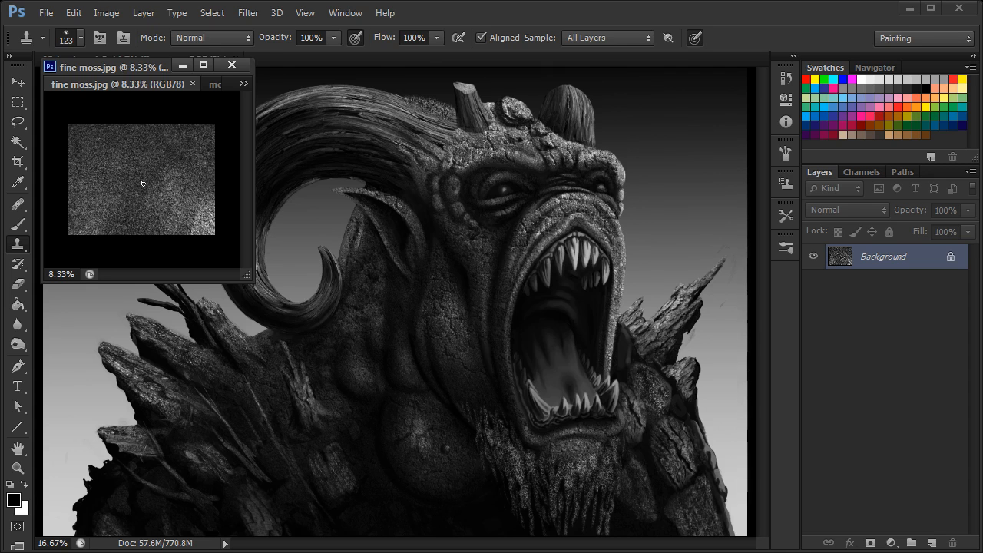
{"action": "left_click", "coordinate": [429, 120]}
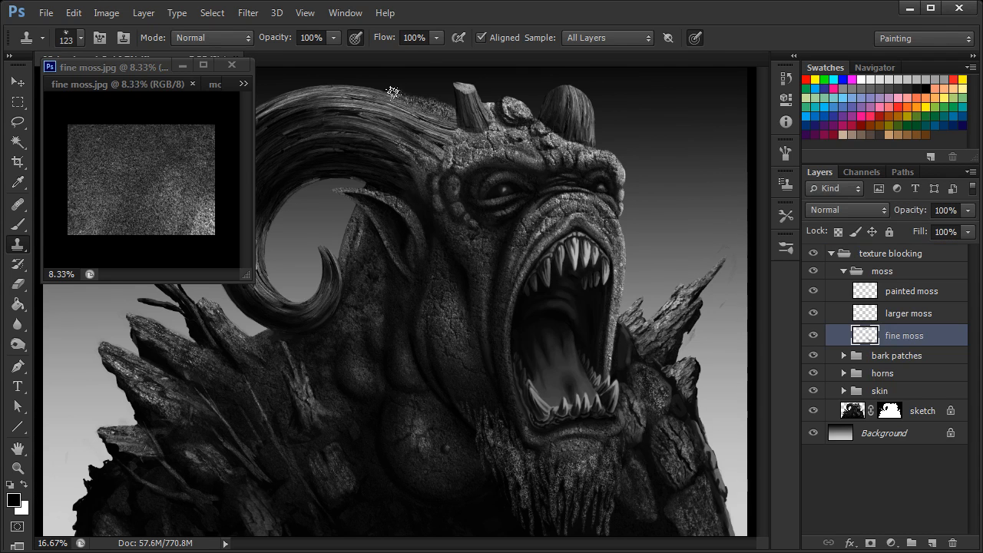
{"action": "mouse_move", "coordinate": [393, 94]}
{"action": "left_mouse_down"}
{"action": "mouse_move", "coordinate": [451, 112]}
{"action": "mouse_move", "coordinate": [449, 101]}
{"action": "left_mouse_up"}
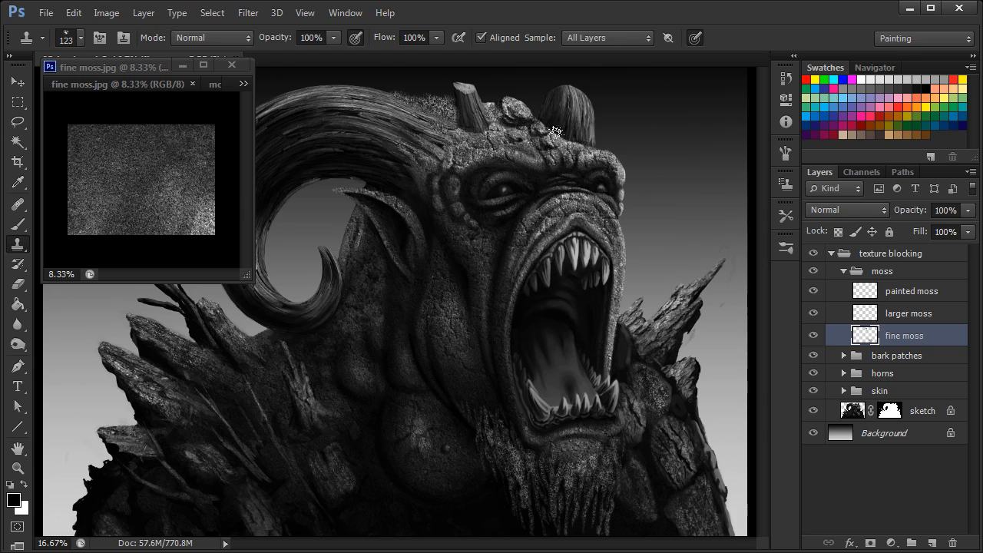
- Resample the fine moss texture and paint moss over the forehead at the base of the rounded horn
{"action": "left_click", "coordinate": [151, 204]}
{"action": "left_click", "coordinate": [114, 190], "text": "alt"}
{"action": "left_click", "coordinate": [548, 130]}
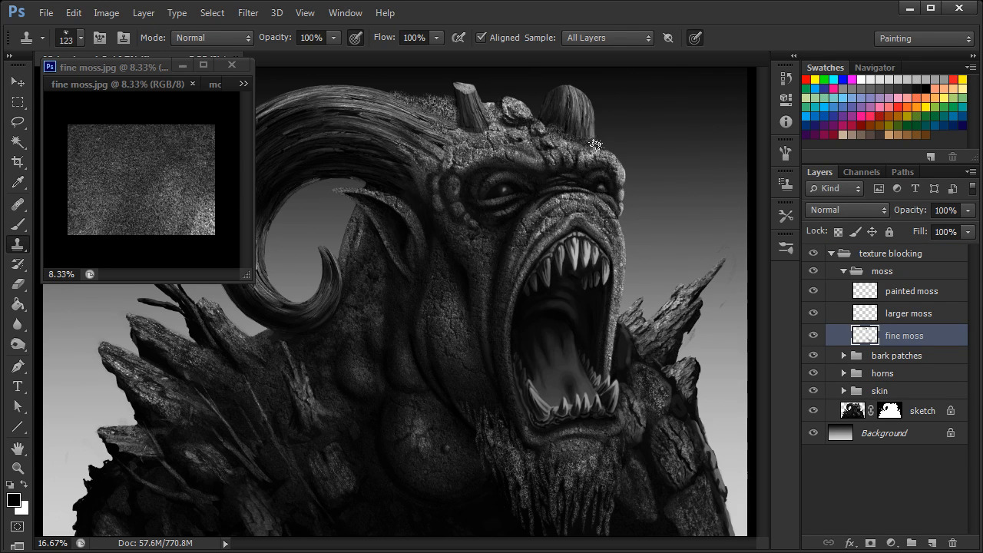
- Set the clone brush to 176 px and paint fine moss over the shoulder and upper arm beside the open mouth
{"action": "left_click", "coordinate": [180, 227]}
{"action": "right_click", "coordinate": [181, 227]}
{"action": "left_click_drag", "start_coordinate": [257, 223], "coordinate": [277, 222]}
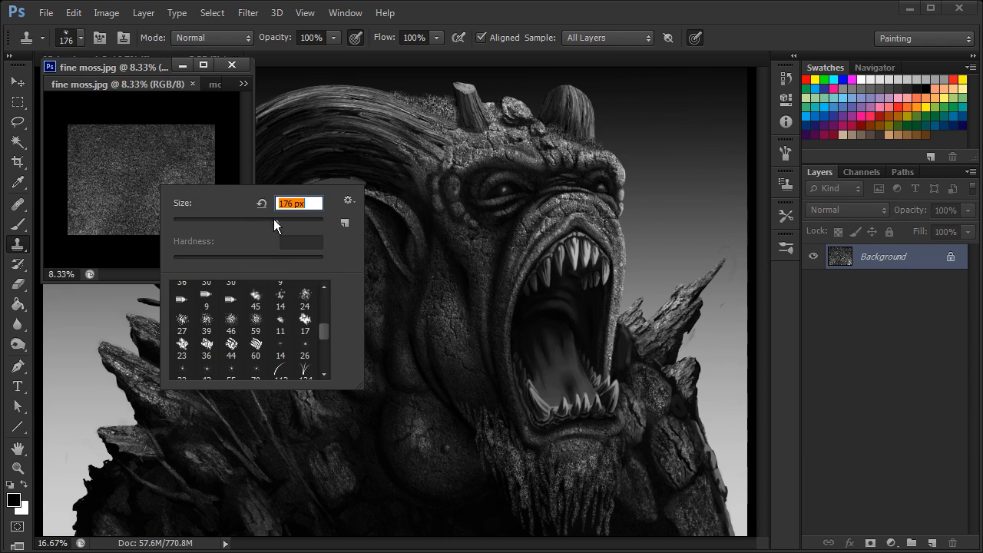
{"action": "key", "text": "Return"}
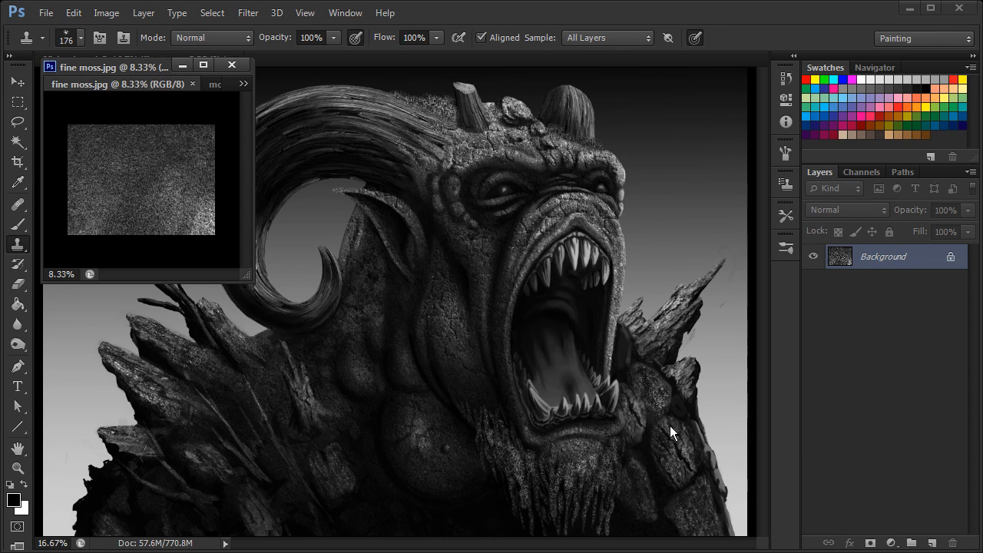
{"action": "left_click", "coordinate": [656, 397]}
{"action": "mouse_move", "coordinate": [669, 379]}
{"action": "left_mouse_down"}
{"action": "mouse_move", "coordinate": [630, 343]}
{"action": "mouse_move", "coordinate": [622, 372]}
{"action": "mouse_move", "coordinate": [643, 329]}
{"action": "mouse_move", "coordinate": [645, 443]}
{"action": "mouse_move", "coordinate": [648, 430]}
{"action": "mouse_move", "coordinate": [684, 427]}
{"action": "mouse_move", "coordinate": [730, 524]}
{"action": "mouse_move", "coordinate": [726, 510]}
{"action": "left_mouse_up"}
{"action": "left_click_drag", "start_coordinate": [689, 424], "coordinate": [695, 403]}
{"action": "left_click_drag", "start_coordinate": [656, 498], "coordinate": [661, 523]}
{"action": "mouse_move", "coordinate": [619, 372]}
{"action": "left_mouse_down"}
{"action": "mouse_move", "coordinate": [621, 331]}
{"action": "mouse_move", "coordinate": [616, 381]}
{"action": "mouse_move", "coordinate": [636, 341]}
{"action": "mouse_move", "coordinate": [688, 379]}
{"action": "left_mouse_up"}
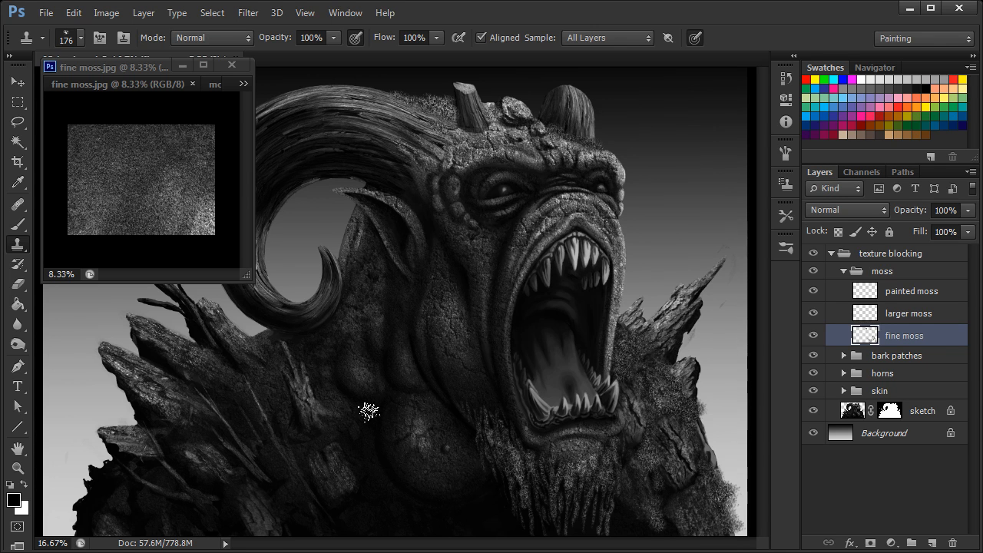
- Switch the texture window to moss.jpg and show it at 12.5% as the new clone source
{"action": "left_click", "coordinate": [243, 84]}
{"action": "left_click", "coordinate": [244, 82]}
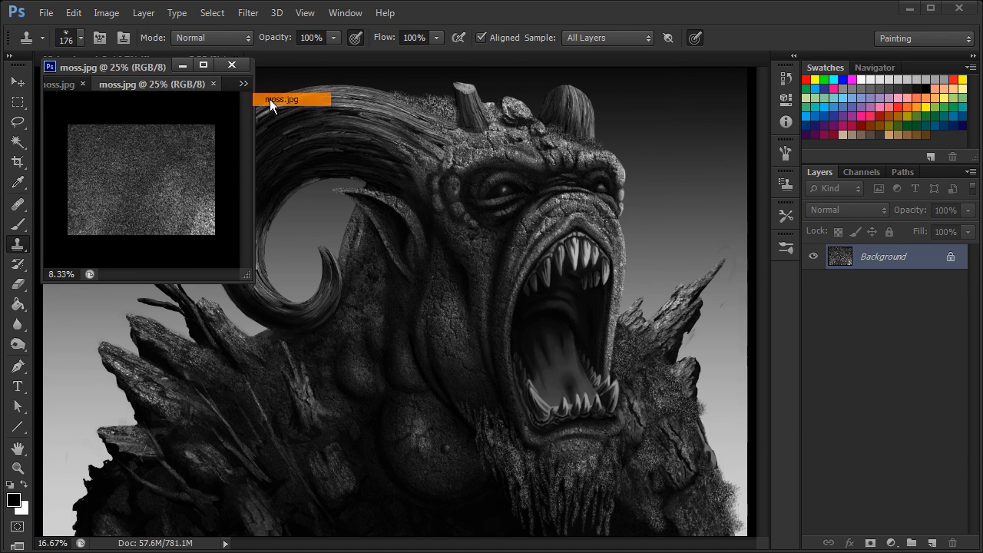
{"action": "left_click", "coordinate": [271, 100]}
{"action": "key", "text": "ctrl+minus"}
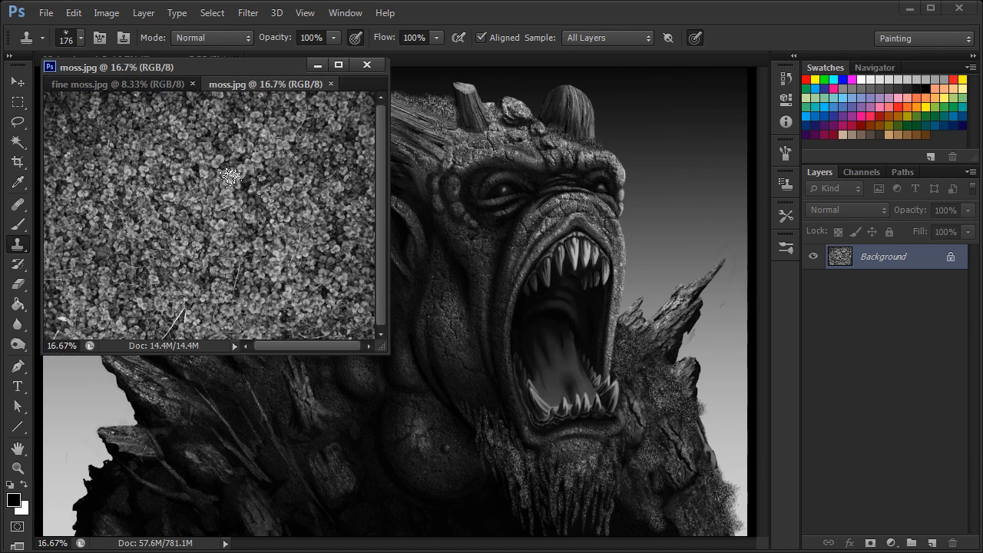
{"action": "key", "text": "ctrl+minus"}
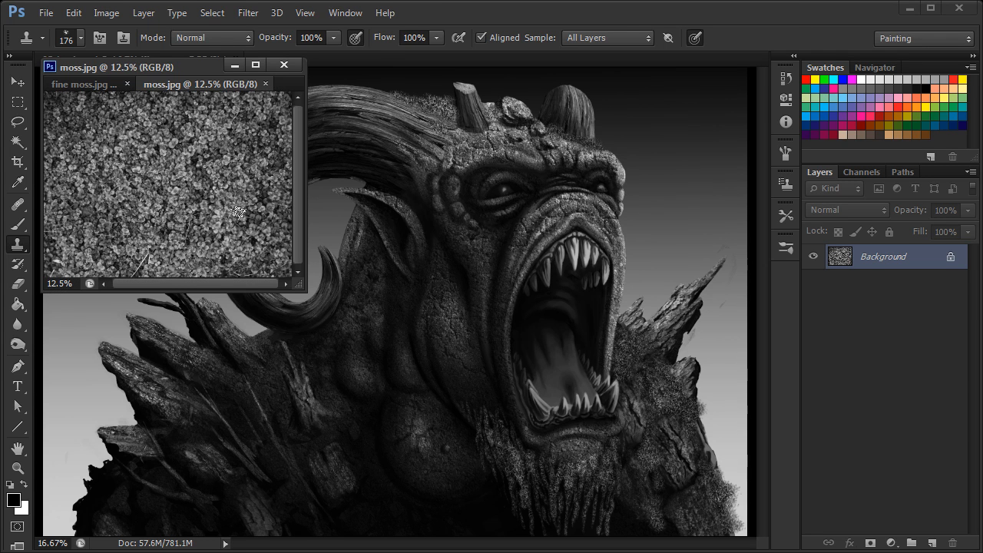
- Choose the leaf-shaped 3123 brush tip at 141 px for cloning and review its scattering settings
{"action": "right_click", "coordinate": [172, 159]}
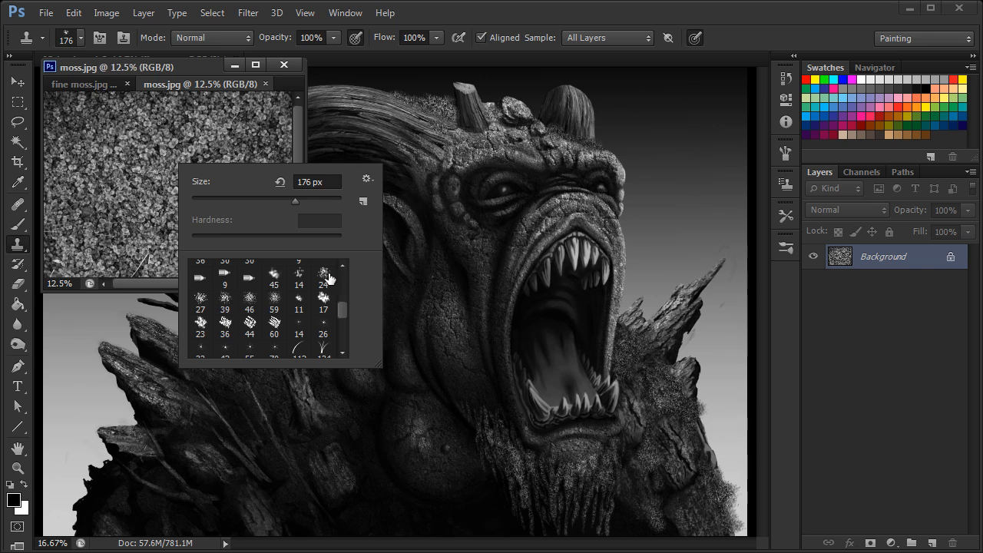
{"action": "left_click_drag", "start_coordinate": [342, 307], "coordinate": [341, 337]}
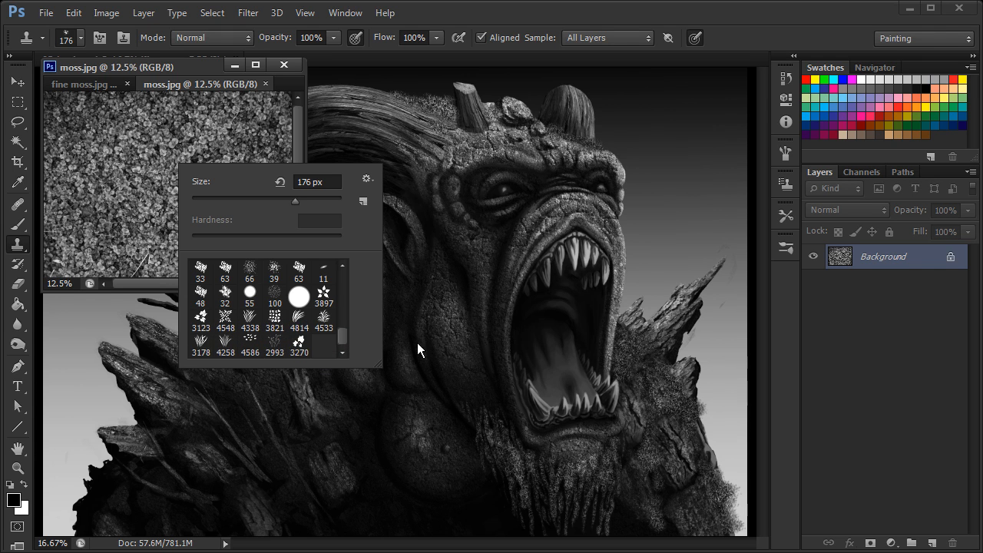
{"action": "left_click", "coordinate": [201, 318]}
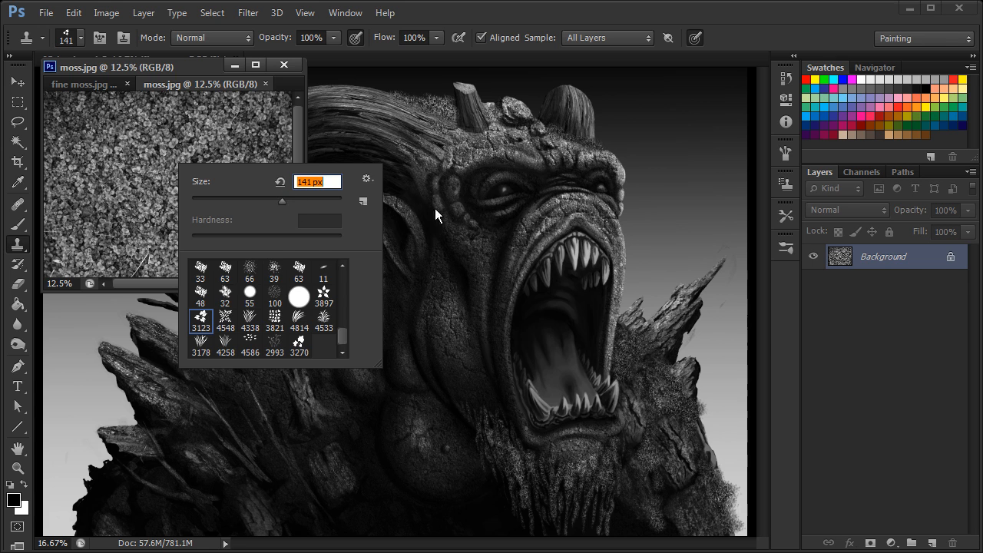
{"action": "left_click", "coordinate": [782, 153]}
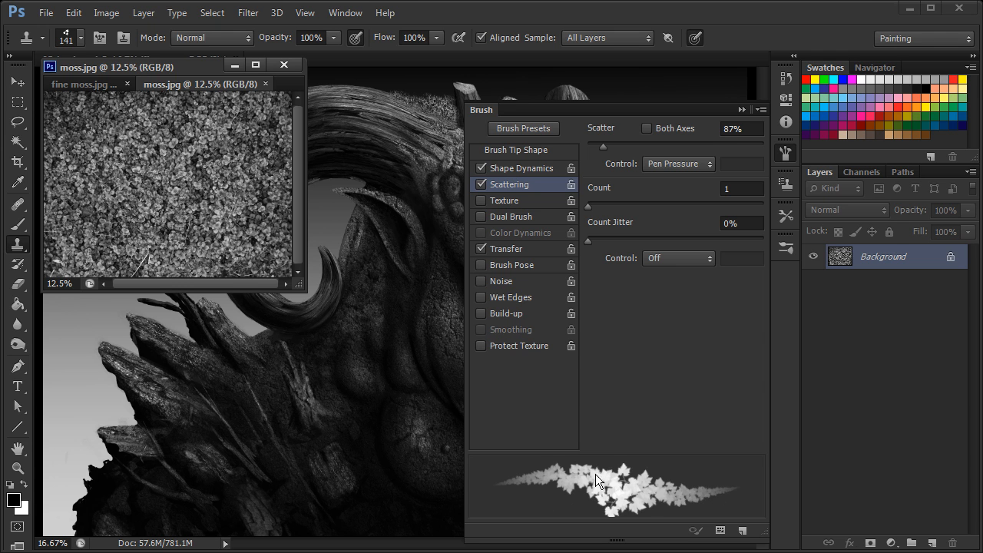
{"action": "left_click", "coordinate": [784, 152]}
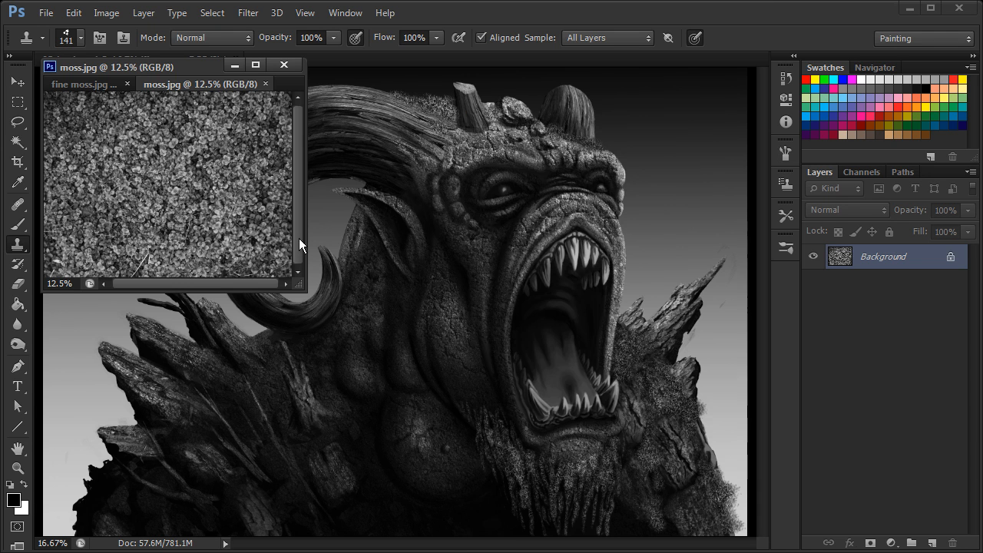
- Set the leaf brush to 168 px and clone moss.jpg onto the larger moss layer along the jaw beside the beard
{"action": "right_click", "coordinate": [208, 209]}
{"action": "left_click_drag", "start_coordinate": [318, 242], "coordinate": [323, 241]}
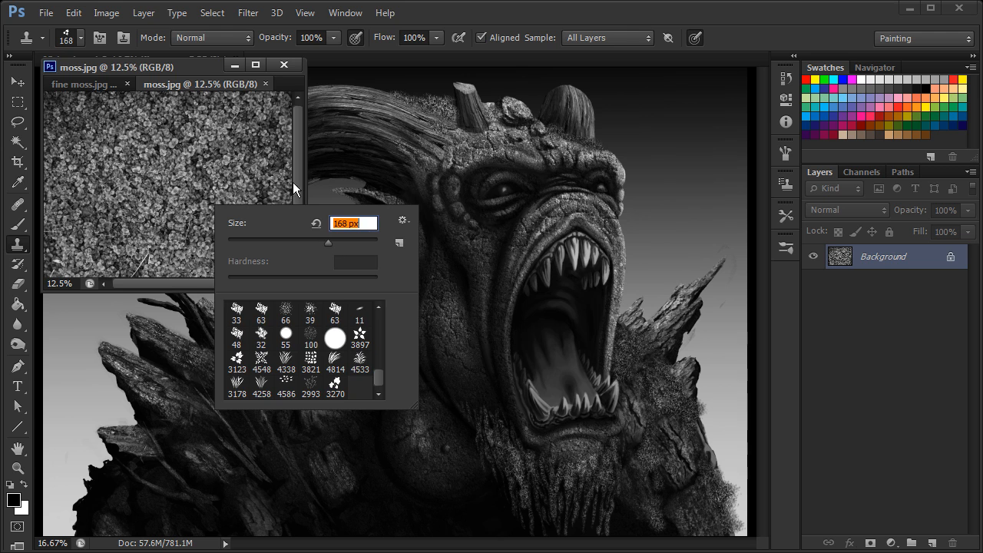
{"action": "left_click", "coordinate": [194, 67]}
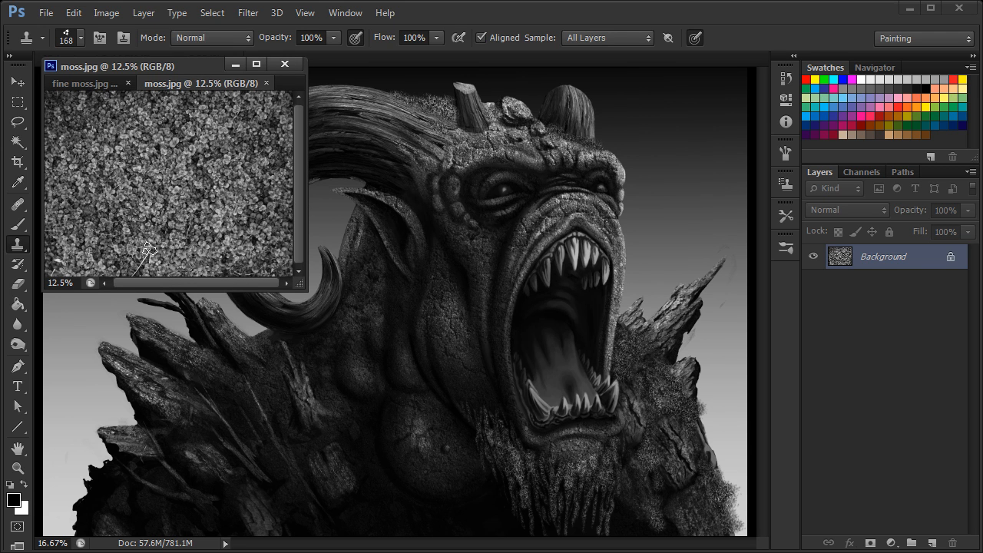
{"action": "left_click", "coordinate": [629, 350]}
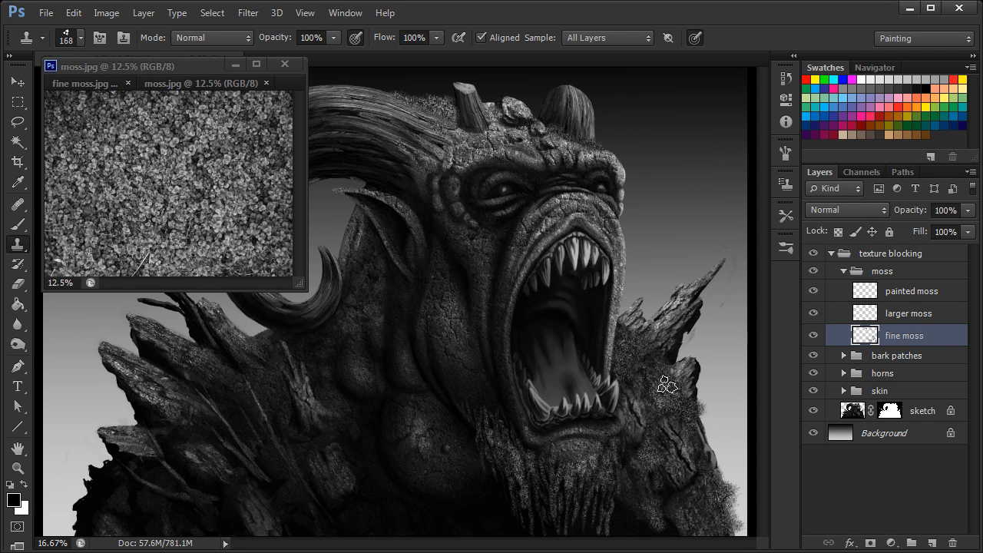
{"action": "left_click", "coordinate": [931, 312]}
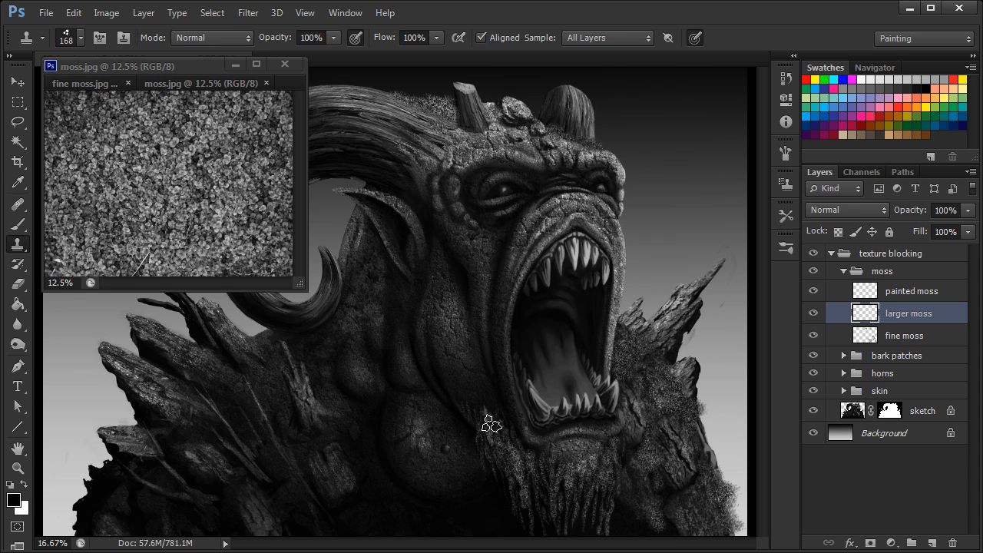
{"action": "mouse_move", "coordinate": [485, 415]}
{"action": "left_mouse_down"}
{"action": "mouse_move", "coordinate": [463, 403]}
{"action": "mouse_move", "coordinate": [484, 396]}
{"action": "mouse_move", "coordinate": [500, 431]}
{"action": "mouse_move", "coordinate": [476, 428]}
{"action": "mouse_move", "coordinate": [530, 464]}
{"action": "mouse_move", "coordinate": [572, 399]}
{"action": "mouse_move", "coordinate": [511, 461]}
{"action": "mouse_move", "coordinate": [512, 427]}
{"action": "mouse_move", "coordinate": [474, 378]}
{"action": "mouse_move", "coordinate": [525, 446]}
{"action": "left_mouse_up"}
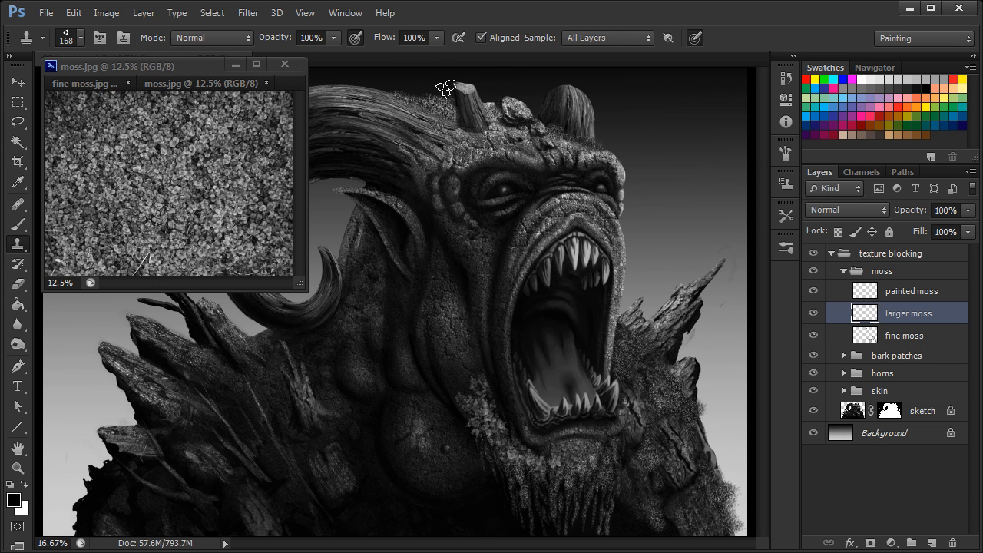
- Sample another spot in moss.jpg and paint leafy clumps where the large horn meets the head
{"action": "left_click", "coordinate": [183, 199]}
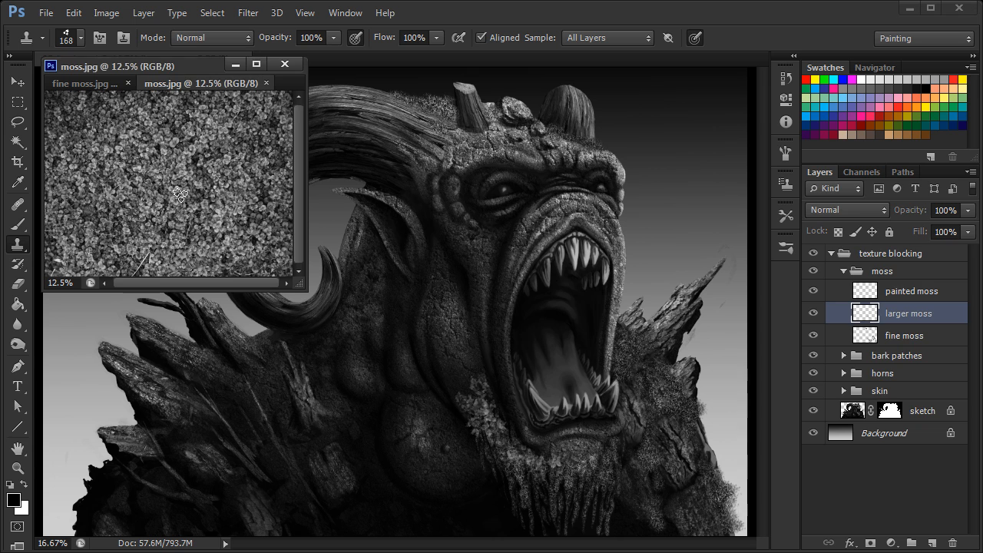
{"action": "left_click", "coordinate": [407, 138]}
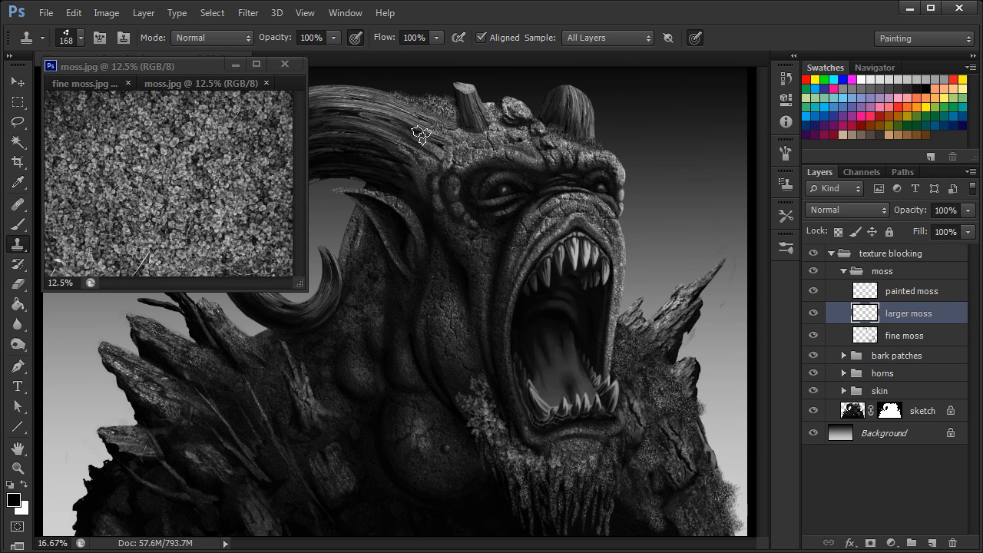
{"action": "mouse_move", "coordinate": [410, 136]}
{"action": "left_mouse_down"}
{"action": "mouse_move", "coordinate": [445, 138]}
{"action": "mouse_move", "coordinate": [436, 114]}
{"action": "left_mouse_up"}
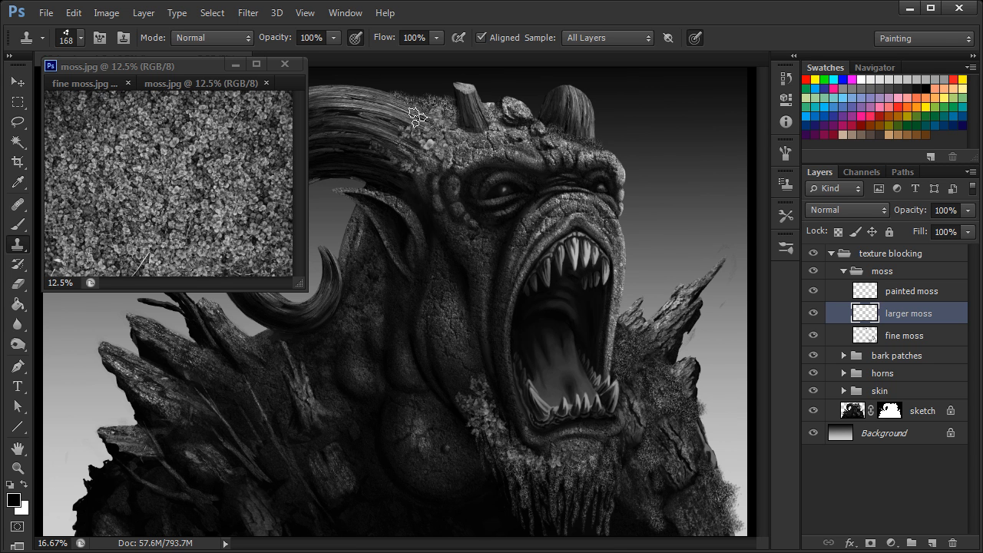
- Paint leafy moss clumps along the inner curve of the large horn above the ear
{"action": "key", "text": "ctrl+plus"}
{"action": "left_click_drag", "start_coordinate": [417, 245], "coordinate": [638, 351]}
{"action": "mouse_move", "coordinate": [458, 218]}
{"action": "left_mouse_down"}
{"action": "mouse_move", "coordinate": [450, 215]}
{"action": "mouse_move", "coordinate": [508, 201]}
{"action": "mouse_move", "coordinate": [494, 197]}
{"action": "mouse_move", "coordinate": [434, 231]}
{"action": "mouse_move", "coordinate": [478, 216]}
{"action": "left_mouse_up"}
{"action": "mouse_move", "coordinate": [514, 213]}
{"action": "left_mouse_down"}
{"action": "mouse_move", "coordinate": [543, 213]}
{"action": "mouse_move", "coordinate": [527, 198]}
{"action": "mouse_move", "coordinate": [538, 202]}
{"action": "left_mouse_up"}
{"action": "mouse_move", "coordinate": [455, 225]}
{"action": "left_mouse_down"}
{"action": "mouse_move", "coordinate": [435, 238]}
{"action": "mouse_move", "coordinate": [500, 215]}
{"action": "mouse_move", "coordinate": [524, 218]}
{"action": "left_mouse_up"}
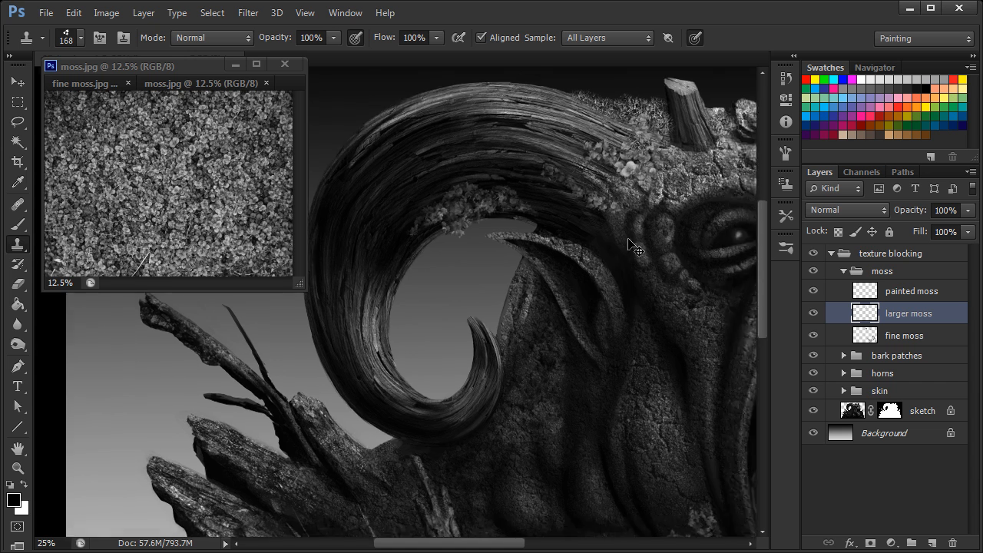
- Resample moss.jpg and add more leafy moss to the jaw patch beside the beard
{"action": "key", "text": "ctrl+minus"}
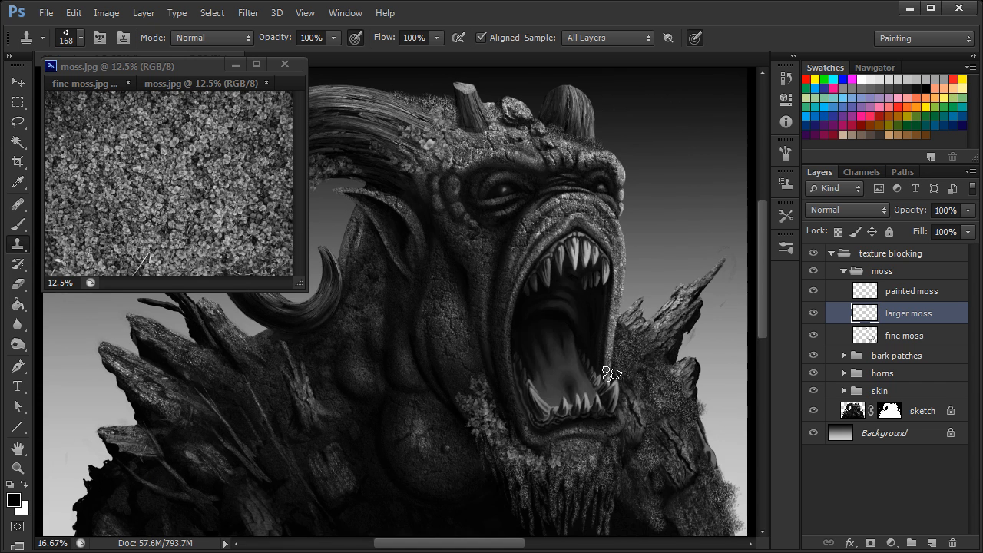
{"action": "key", "text": "ctrl+minus"}
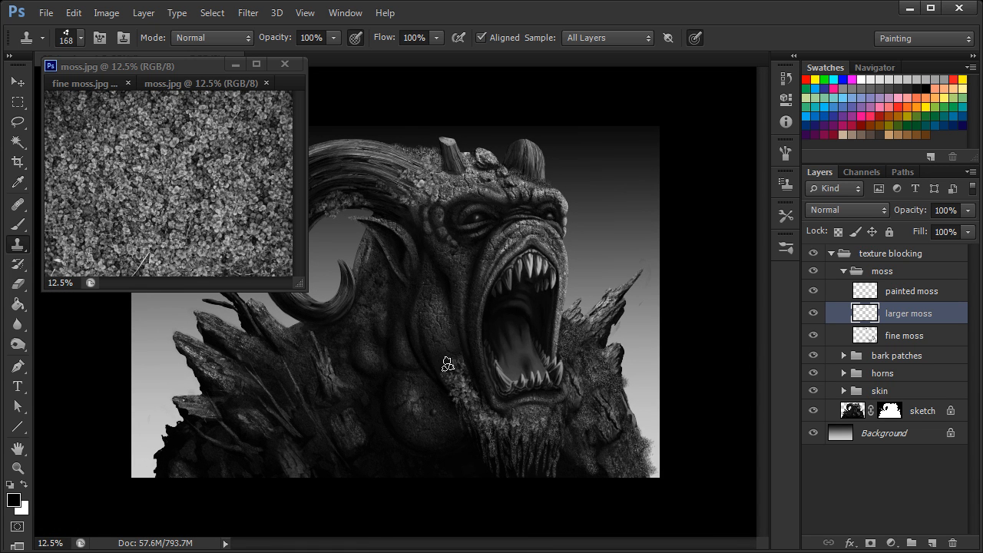
{"action": "left_click", "coordinate": [191, 212]}
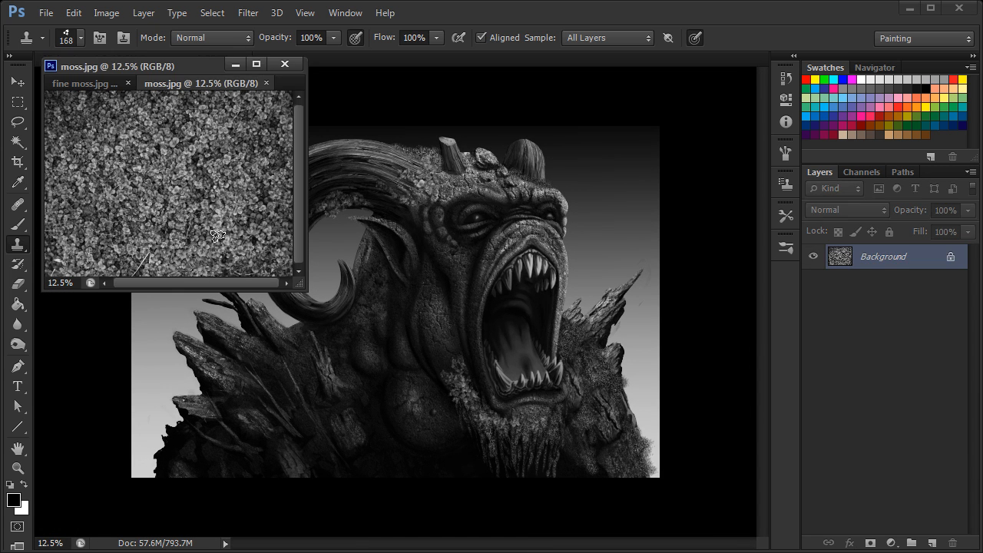
{"action": "left_click", "coordinate": [454, 373]}
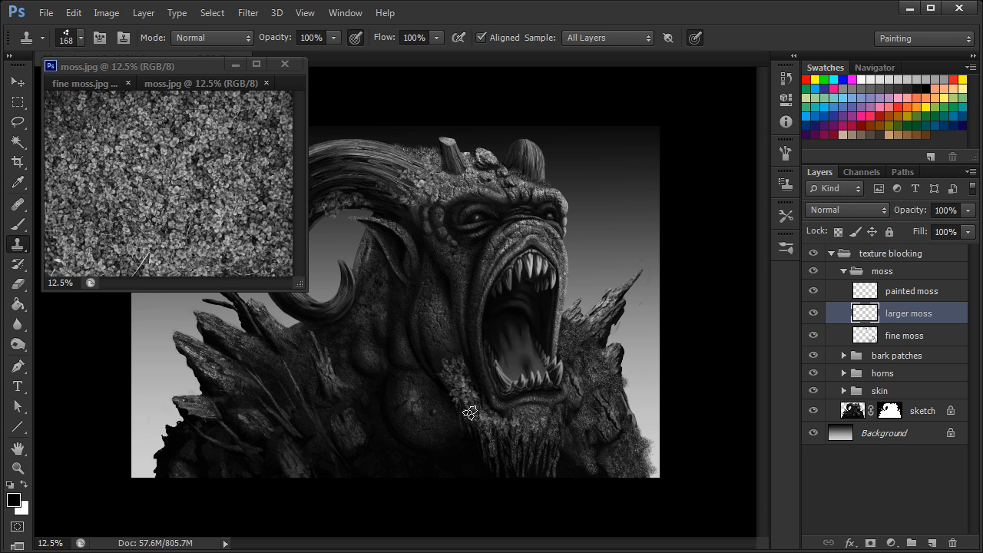
- Set the leaf brush to 236 px, resample moss.jpg, and paint leafy moss on the arm's outer edge below the back spikes
{"action": "right_click", "coordinate": [270, 418]}
{"action": "left_click_drag", "start_coordinate": [401, 451], "coordinate": [407, 451]}
{"action": "left_click", "coordinate": [174, 464]}
{"action": "left_click", "coordinate": [178, 215]}
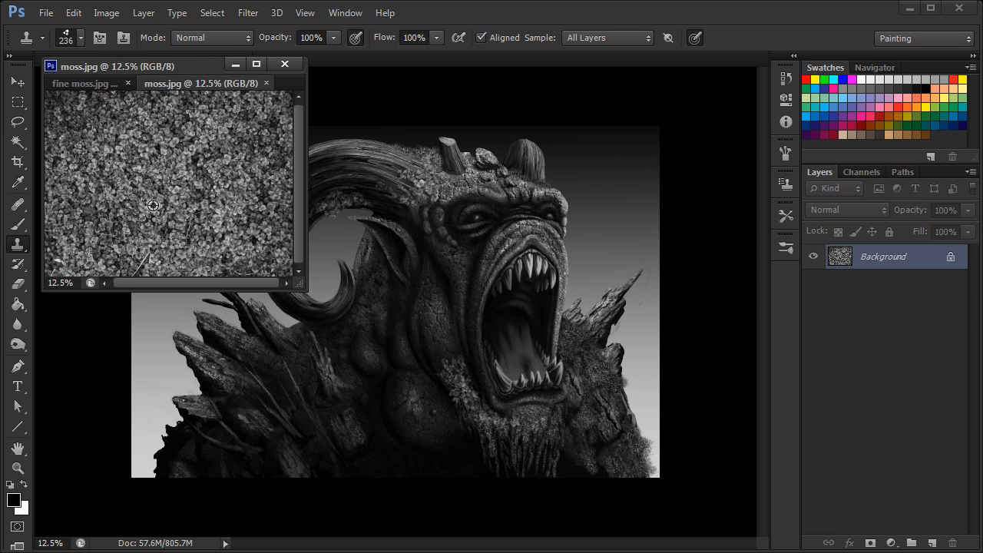
{"action": "left_click", "coordinate": [175, 461]}
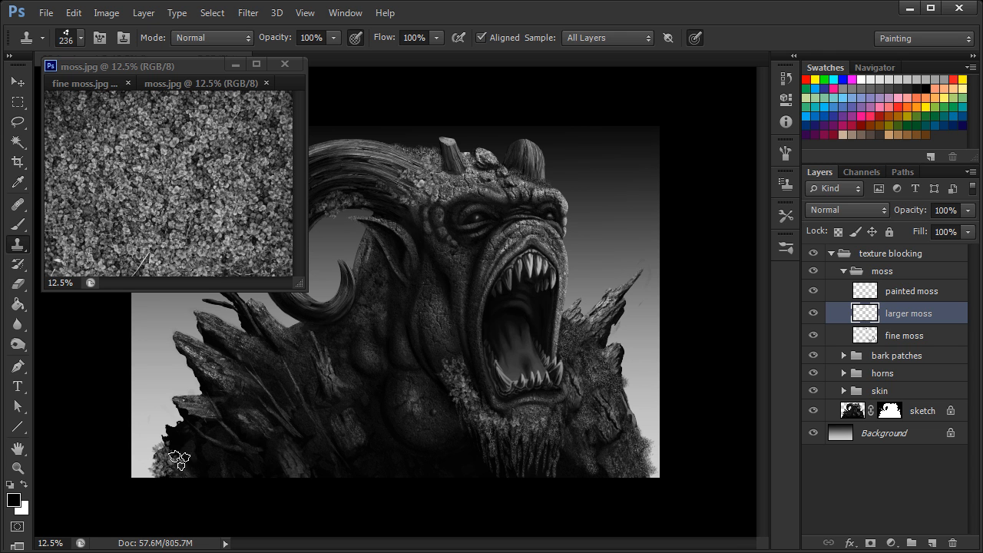
- Clone leafy moss over the arm's lower edge, then resample moss.jpg with the brush at 339 px and cover the chest's bottom edge
{"action": "mouse_move", "coordinate": [178, 458]}
{"action": "left_mouse_down"}
{"action": "mouse_move", "coordinate": [173, 431]}
{"action": "mouse_move", "coordinate": [146, 475]}
{"action": "mouse_move", "coordinate": [194, 464]}
{"action": "mouse_move", "coordinate": [201, 473]}
{"action": "mouse_move", "coordinate": [179, 430]}
{"action": "mouse_move", "coordinate": [227, 476]}
{"action": "left_mouse_up"}
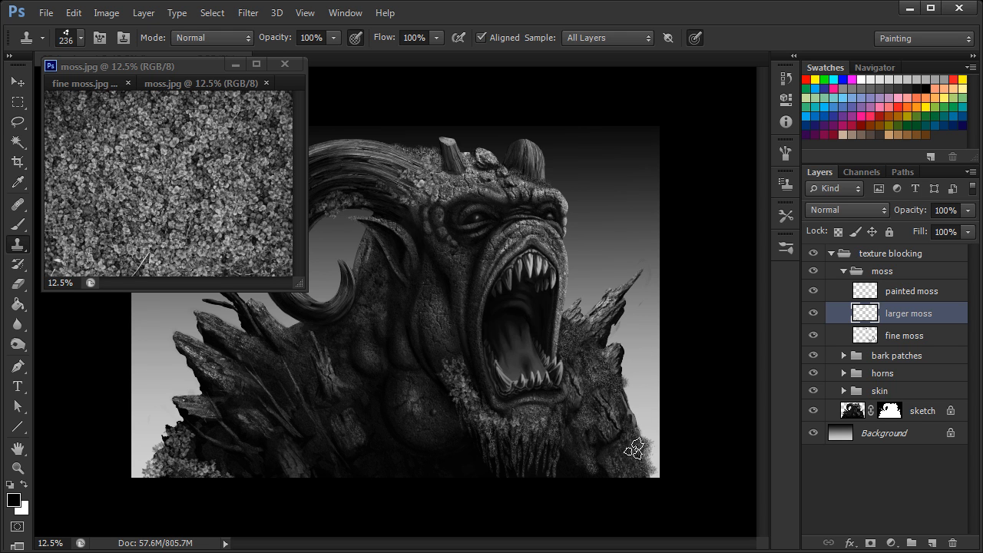
{"action": "right_click", "coordinate": [381, 448]}
{"action": "left_click_drag", "start_coordinate": [513, 491], "coordinate": [517, 490]}
{"action": "key", "text": "Return"}
{"action": "left_click", "coordinate": [187, 205]}
{"action": "mouse_move", "coordinate": [377, 453]}
{"action": "left_mouse_down"}
{"action": "mouse_move", "coordinate": [448, 473]}
{"action": "mouse_move", "coordinate": [409, 463]}
{"action": "mouse_move", "coordinate": [381, 434]}
{"action": "mouse_move", "coordinate": [363, 467]}
{"action": "mouse_move", "coordinate": [344, 476]}
{"action": "mouse_move", "coordinate": [426, 471]}
{"action": "left_mouse_up"}
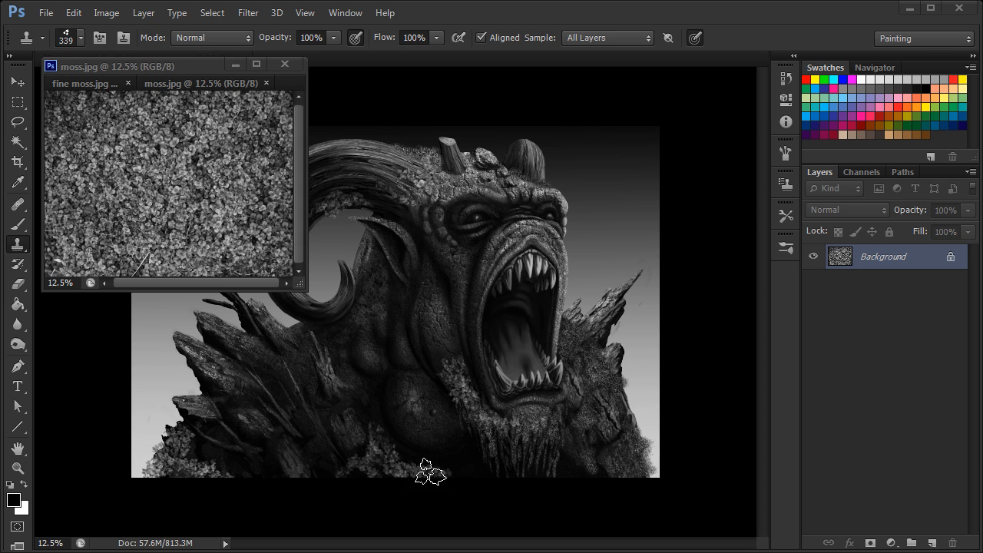
{"action": "left_click", "coordinate": [444, 470]}
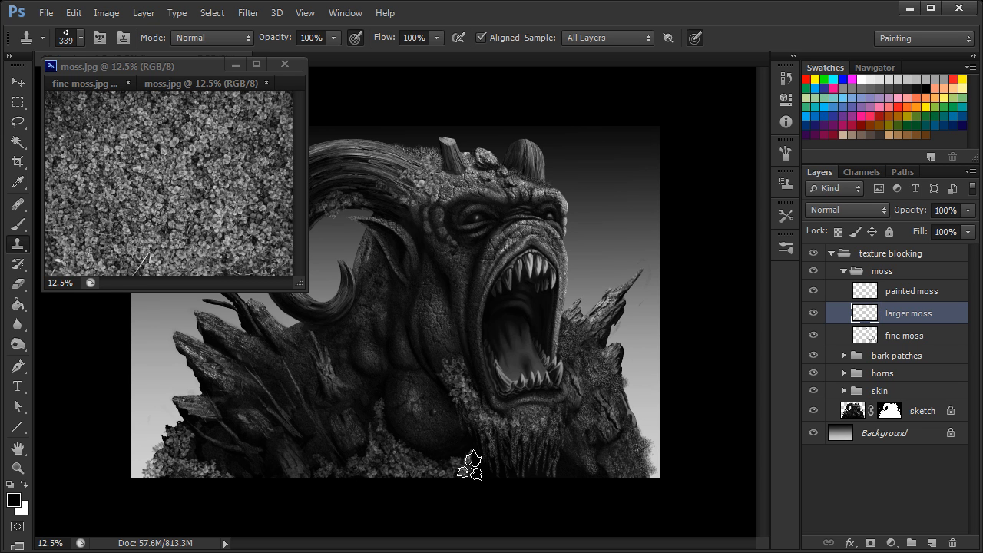
{"action": "key", "text": "ctrl+minus"}
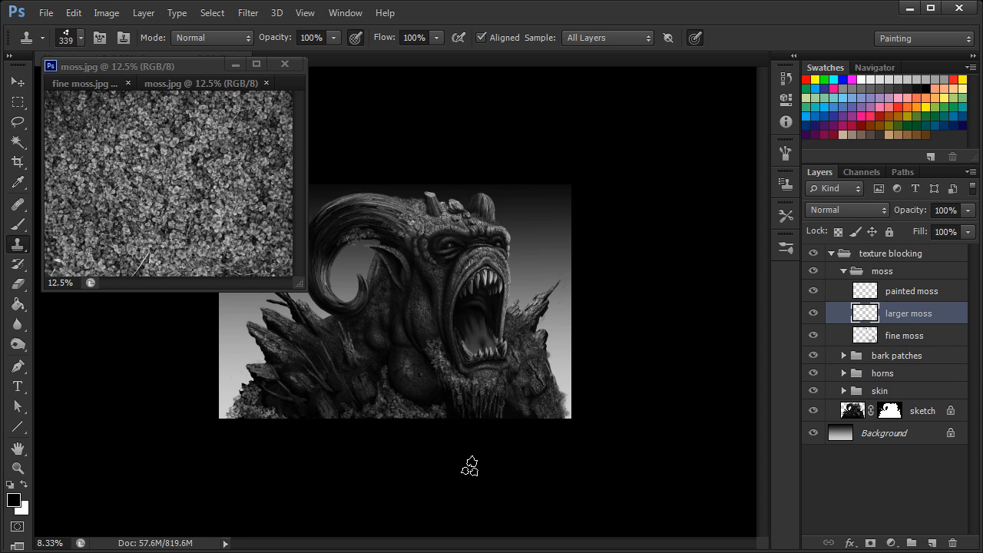
{"action": "key", "text": "ctrl+plus"}
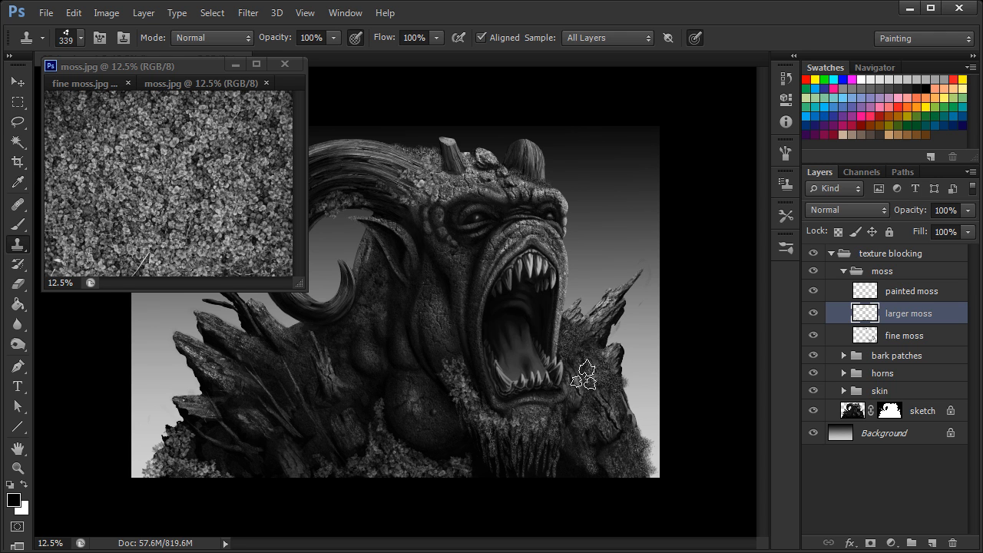
- Make the painted moss layer active and shrink the floating moss.jpg window by reducing its zoom
{"action": "left_click", "coordinate": [919, 294]}
{"action": "left_click", "coordinate": [178, 64]}
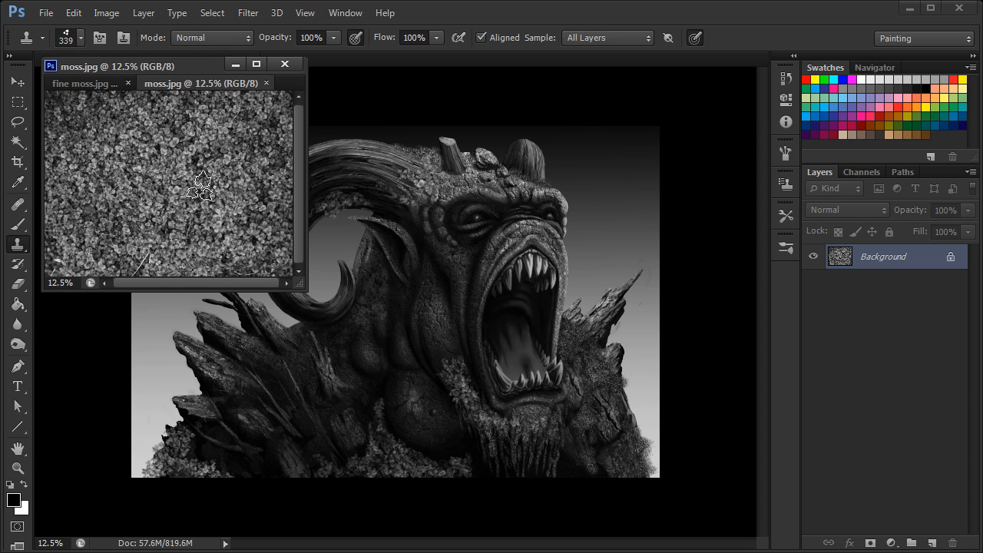
{"action": "key", "text": "ctrl+minus"}
{"action": "key", "text": "ctrl+minus"}
{"action": "key", "text": "ctrl+minus"}
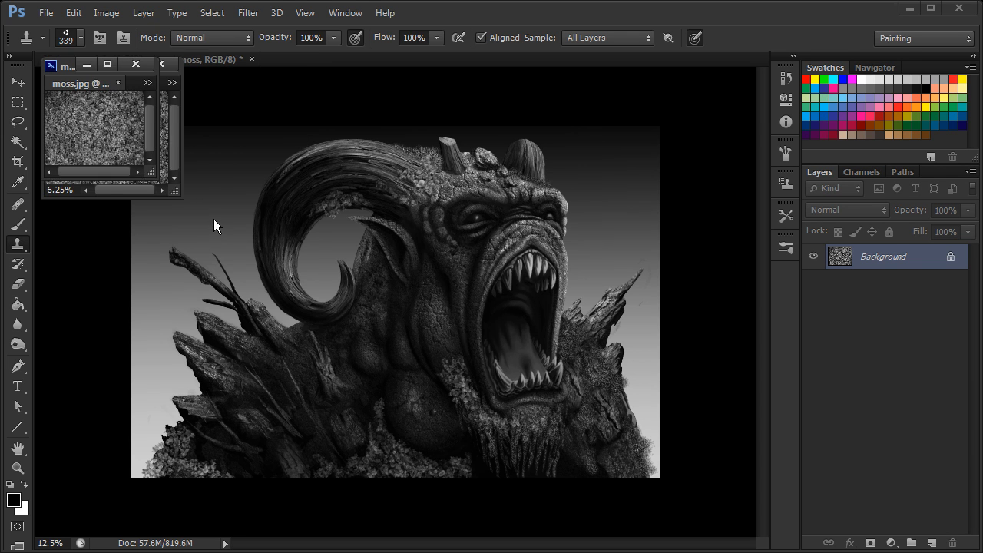
{"action": "left_click", "coordinate": [463, 267]}
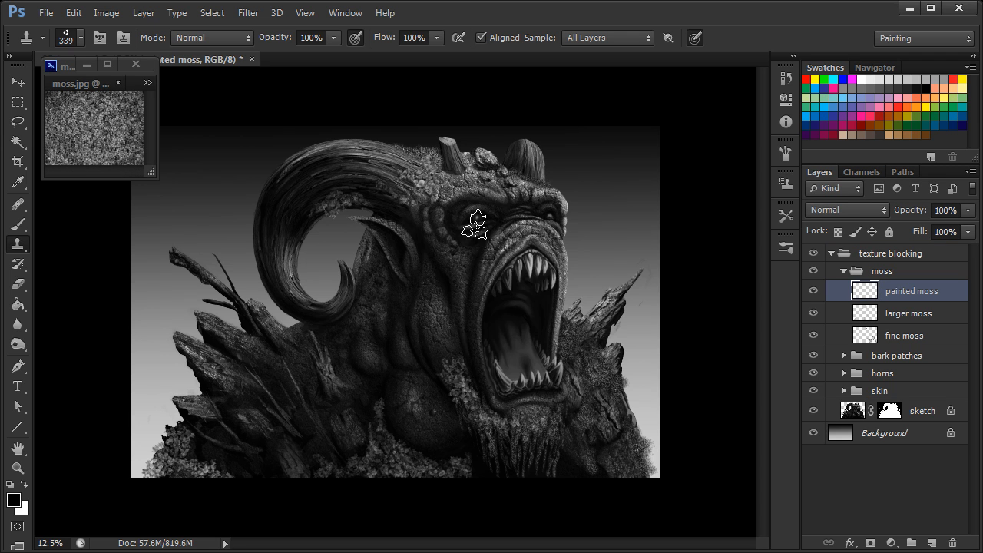
- Give the Clone Stamp the 3897 five-leaf tip, check its brush settings, and reduce it to 246 px
{"action": "right_click", "coordinate": [471, 220]}
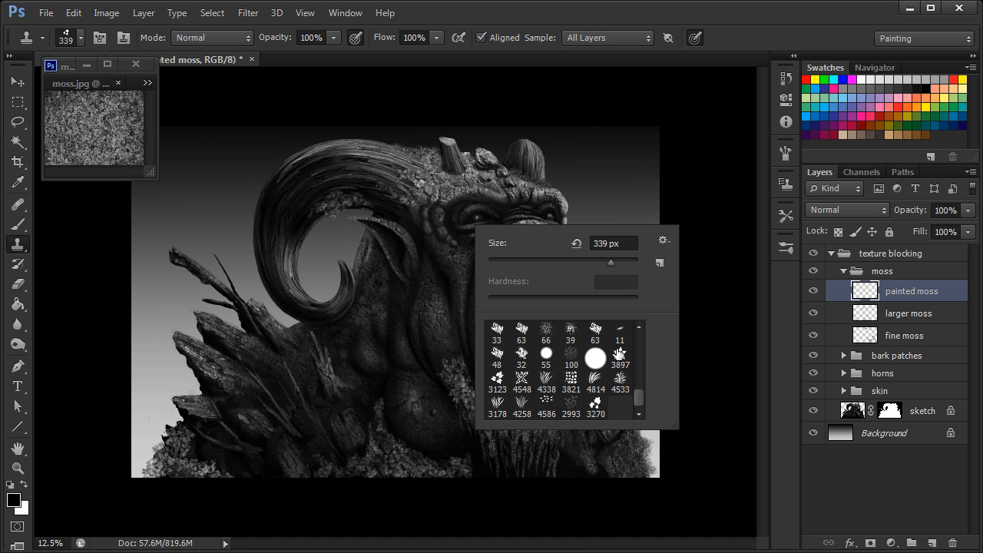
{"action": "left_click", "coordinate": [619, 356]}
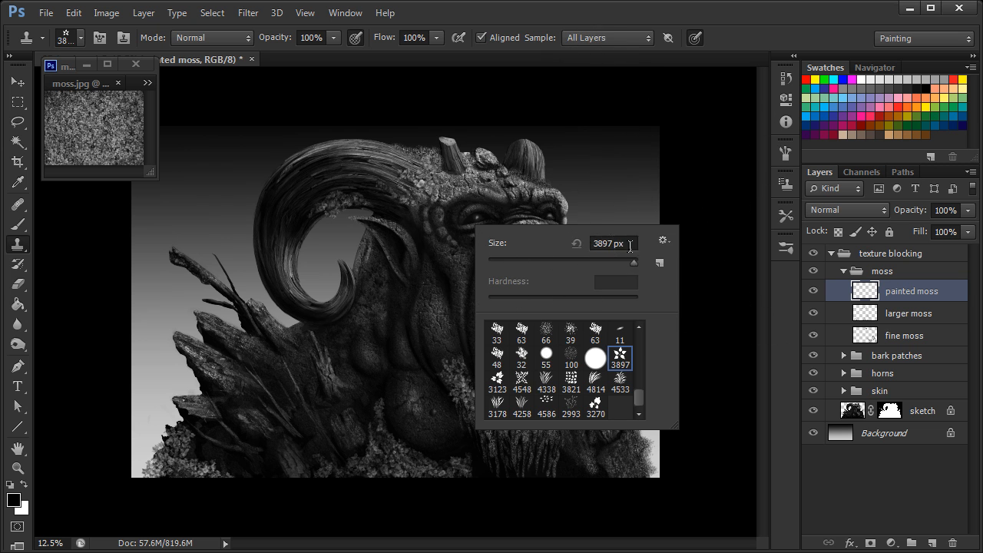
{"action": "left_click_drag", "start_coordinate": [623, 263], "coordinate": [630, 263]}
{"action": "left_click", "coordinate": [422, 215]}
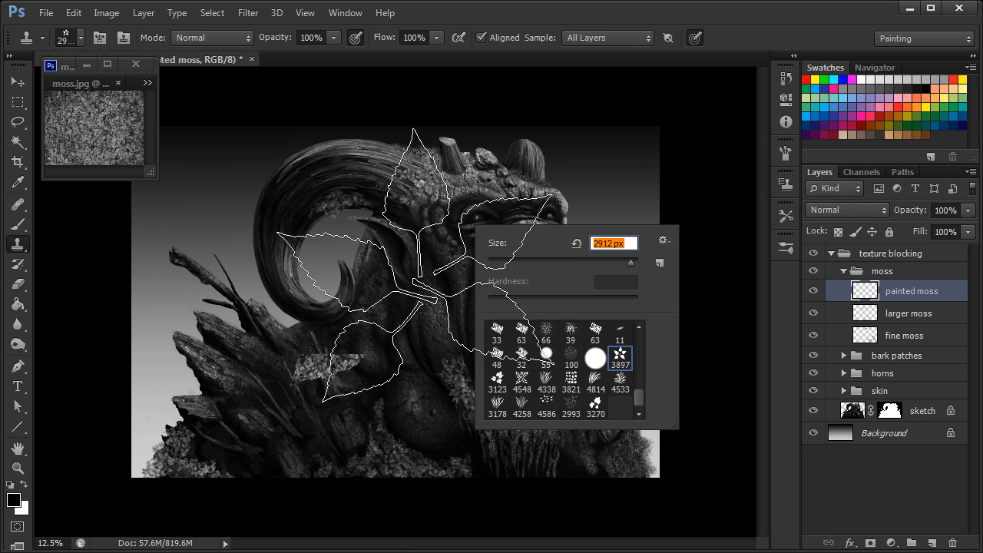
{"action": "left_click", "coordinate": [785, 152]}
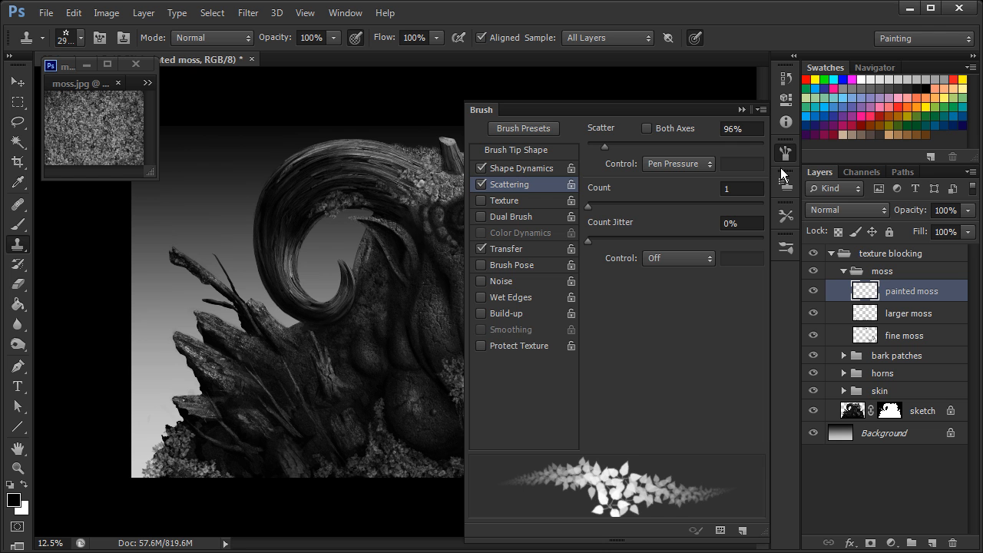
{"action": "left_click", "coordinate": [785, 151]}
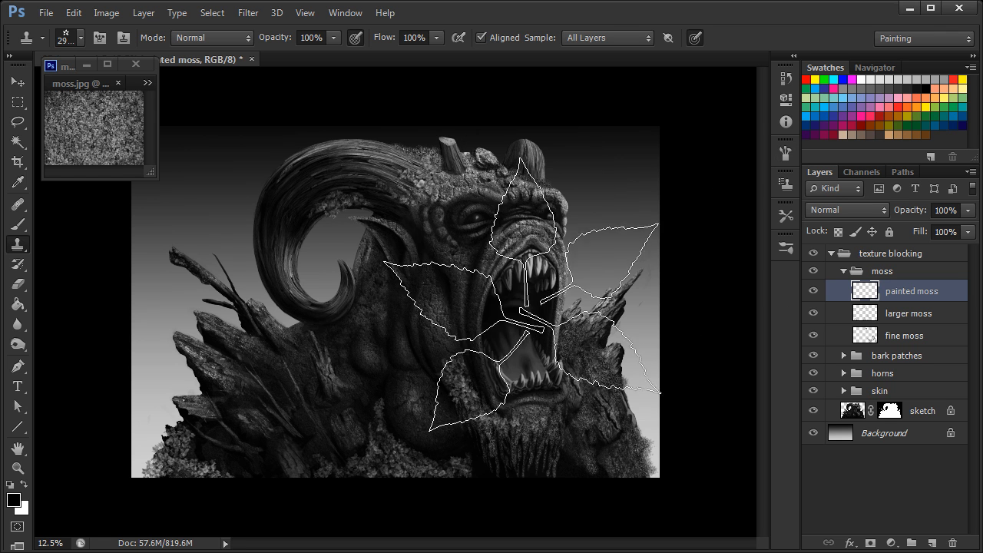
{"action": "right_click", "coordinate": [525, 285]}
{"action": "left_click_drag", "start_coordinate": [665, 315], "coordinate": [646, 315]}
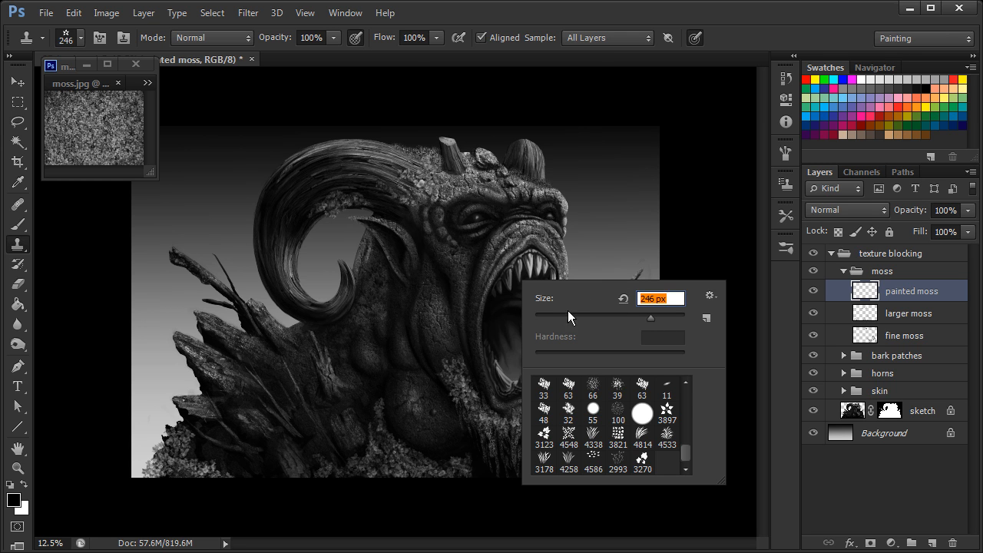
- Switch to the Brush tool with the 3897 five-leaf tip at 162 px
{"action": "left_click", "coordinate": [20, 223]}
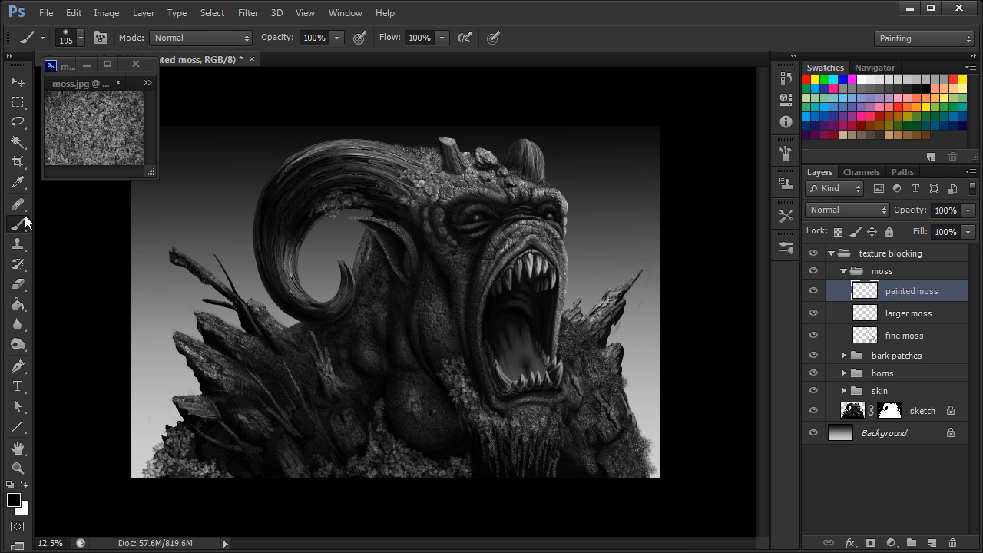
{"action": "right_click", "coordinate": [429, 257]}
{"action": "left_click", "coordinate": [578, 388]}
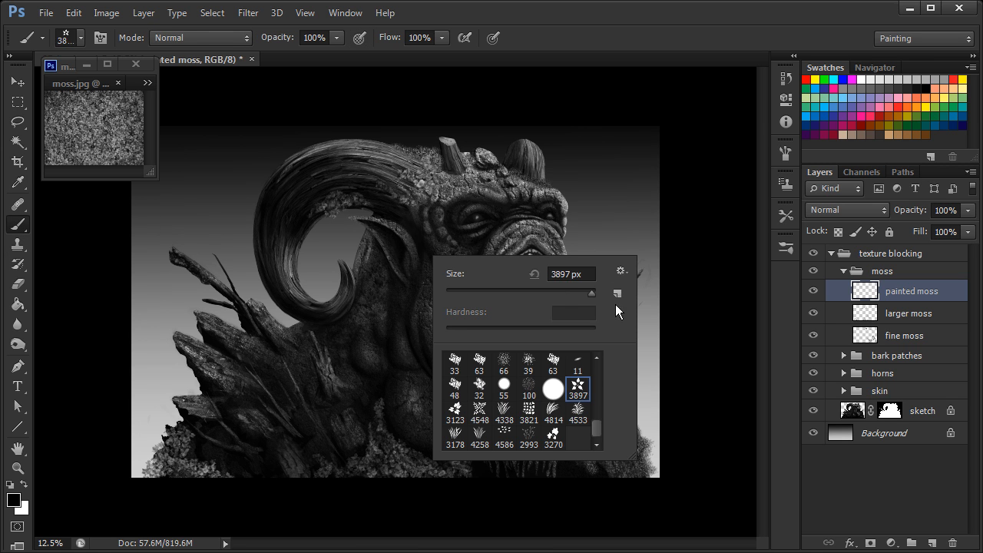
{"action": "mouse_move", "coordinate": [582, 293]}
{"action": "left_mouse_down"}
{"action": "mouse_move", "coordinate": [566, 204]}
{"action": "mouse_move", "coordinate": [571, 292]}
{"action": "mouse_move", "coordinate": [563, 293]}
{"action": "left_mouse_up"}
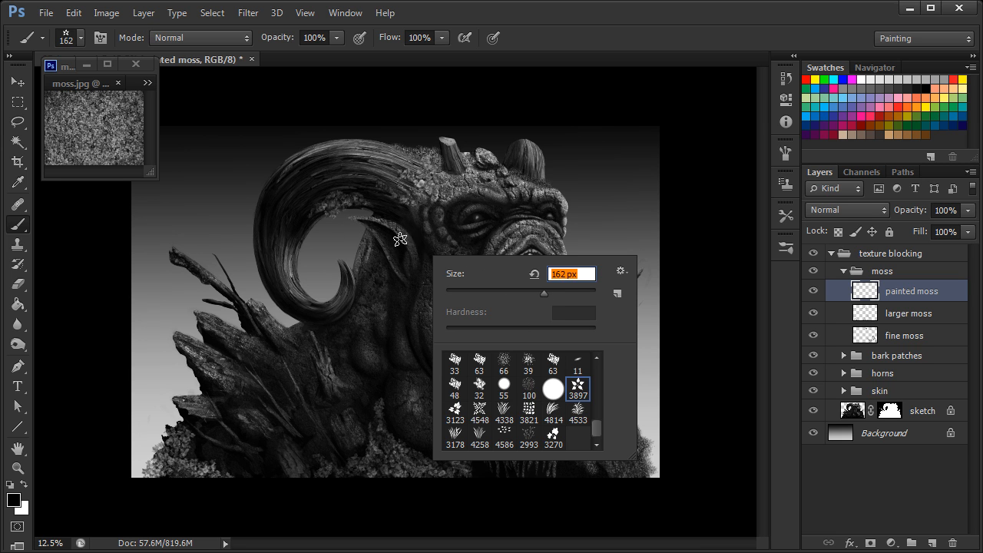
{"action": "left_click", "coordinate": [389, 221]}
{"action": "scroll", "coordinate": [392, 213], "scroll_direction": "up", "scroll_amount": 2}
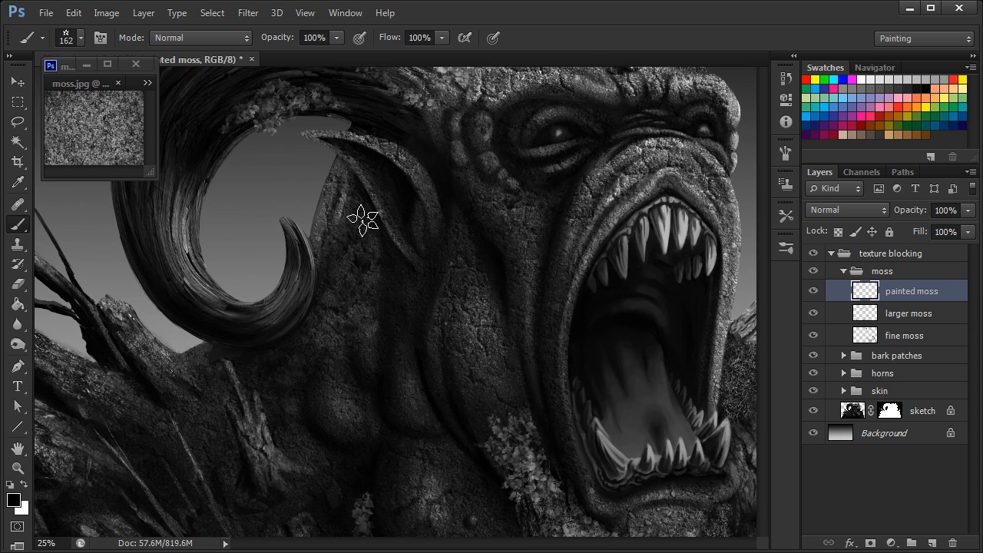
- Reduce the brush to 35 px and paint a thin moss strand hanging from the large horn's inner moss clump
{"action": "left_click_drag", "start_coordinate": [389, 235], "coordinate": [468, 292]}
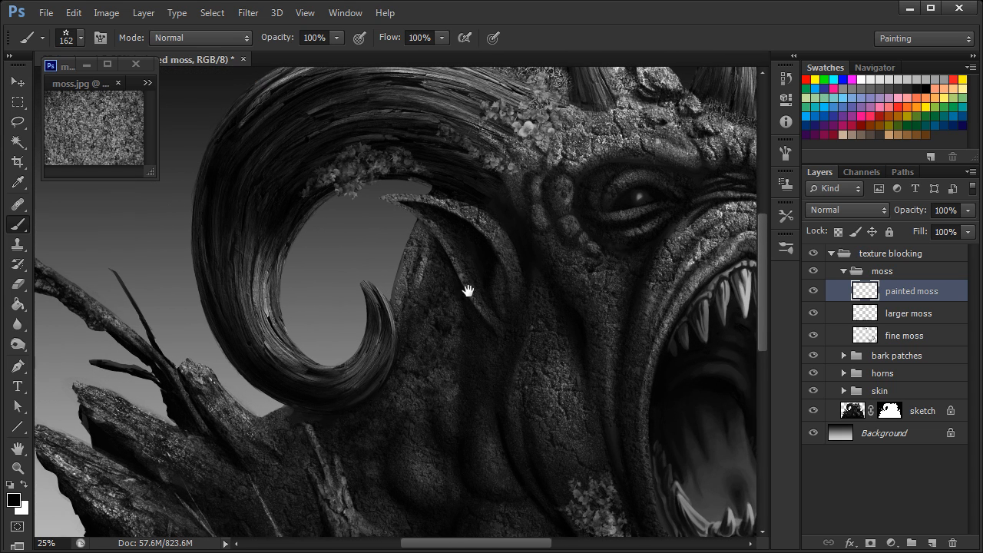
{"action": "right_click", "coordinate": [384, 202]}
{"action": "left_click_drag", "start_coordinate": [445, 219], "coordinate": [449, 219]}
{"action": "left_click_drag", "start_coordinate": [326, 191], "coordinate": [333, 228]}
{"action": "right_click", "coordinate": [355, 182]}
{"action": "left_click", "coordinate": [400, 219]}
{"action": "left_click", "coordinate": [330, 191]}
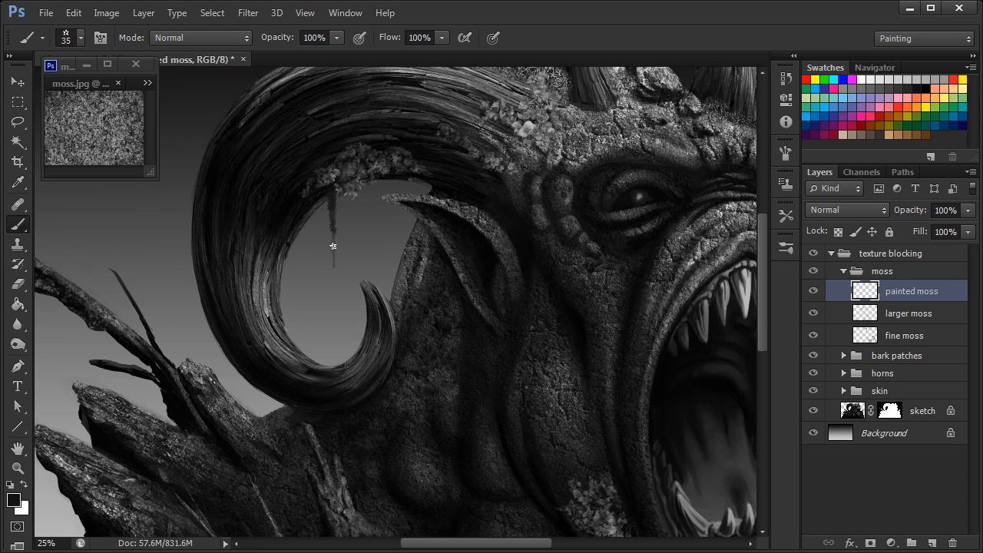
- Set the brush to 63 px and paint a cluster of hanging moss strands beneath the horn's inner moss clump
{"action": "right_click", "coordinate": [356, 185]}
{"action": "left_click", "coordinate": [423, 219]}
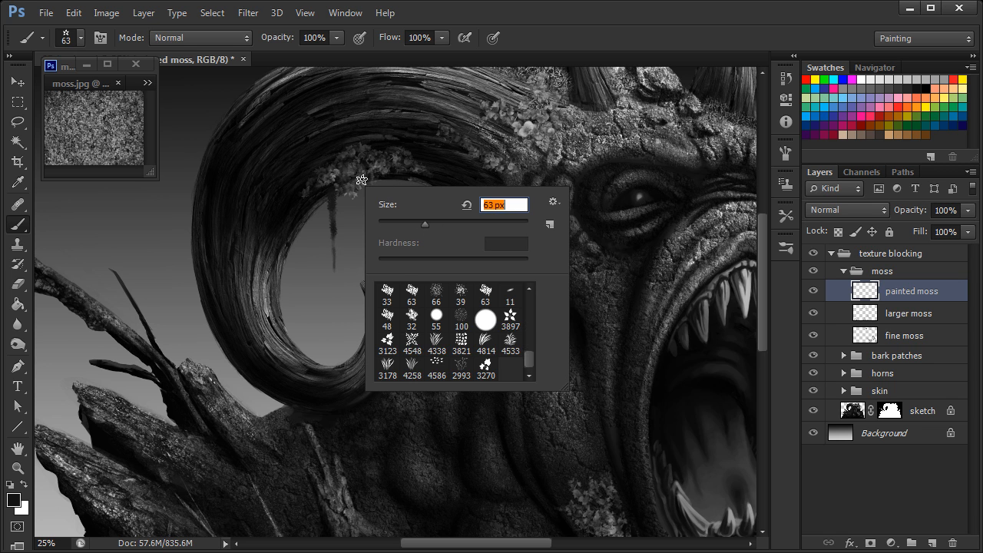
{"action": "left_click", "coordinate": [343, 196]}
{"action": "left_click_drag", "start_coordinate": [343, 196], "coordinate": [348, 253]}
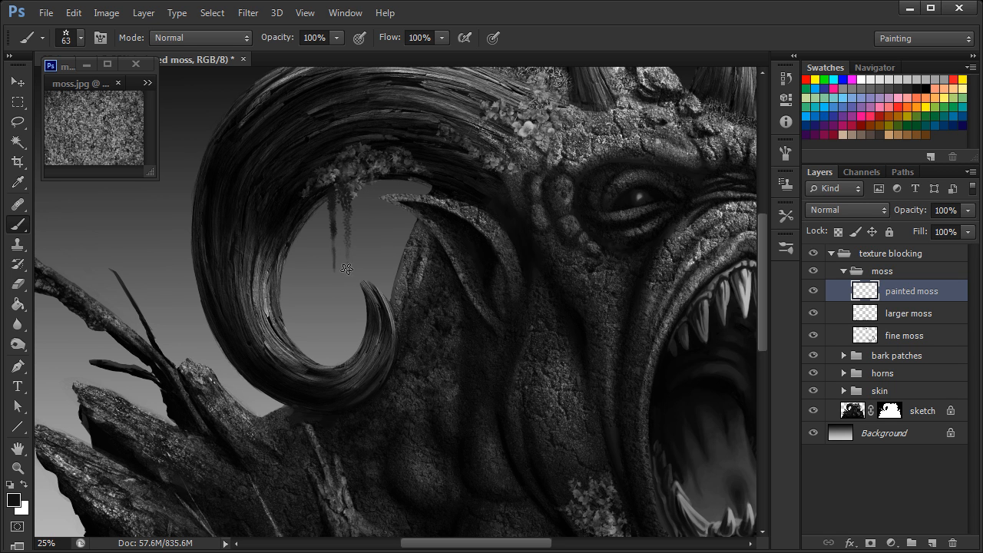
{"action": "left_click_drag", "start_coordinate": [357, 178], "coordinate": [362, 254]}
{"action": "left_click_drag", "start_coordinate": [356, 187], "coordinate": [355, 256]}
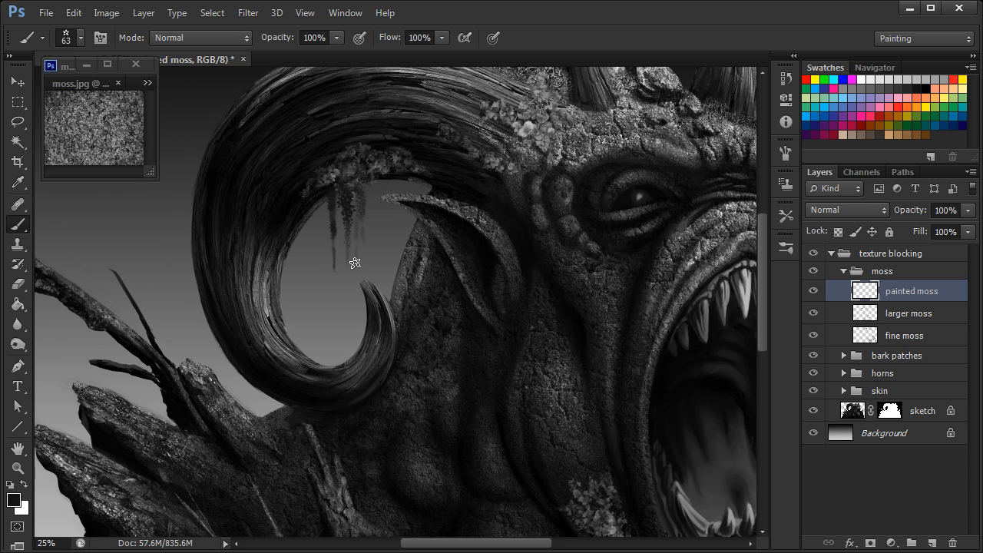
{"action": "left_click_drag", "start_coordinate": [355, 184], "coordinate": [356, 215]}
{"action": "mouse_move", "coordinate": [370, 183]}
{"action": "left_mouse_down"}
{"action": "mouse_move", "coordinate": [374, 213]}
{"action": "mouse_move", "coordinate": [377, 185]}
{"action": "left_mouse_up"}
{"action": "left_click_drag", "start_coordinate": [319, 202], "coordinate": [320, 248]}
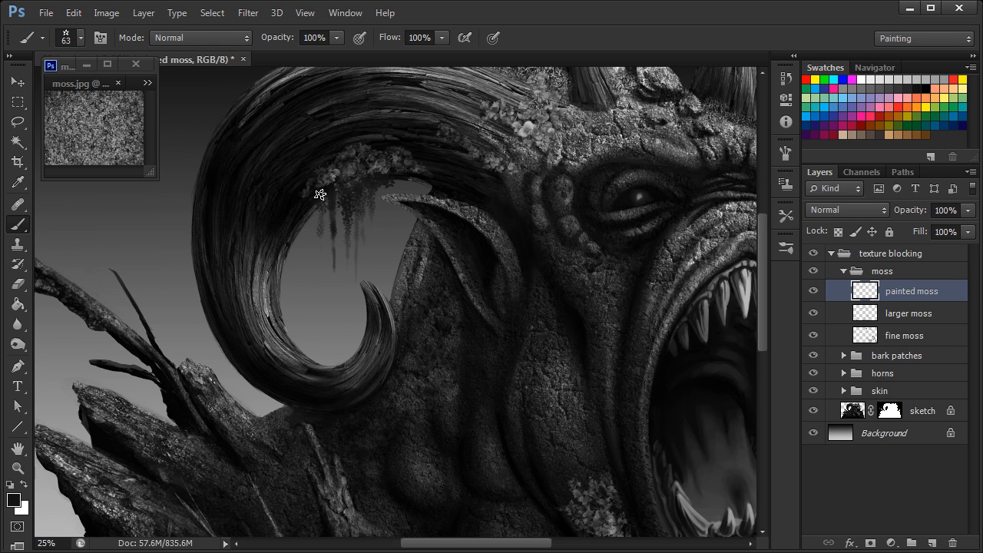
{"action": "left_click_drag", "start_coordinate": [318, 206], "coordinate": [324, 228]}
- Reset the colors to the default black and white, then add finer, darker hanging strands inside the horn's curl with a 33 px brush
{"action": "left_click", "coordinate": [11, 485]}
{"action": "left_click_drag", "start_coordinate": [336, 196], "coordinate": [343, 262]}
{"action": "right_click", "coordinate": [366, 219]}
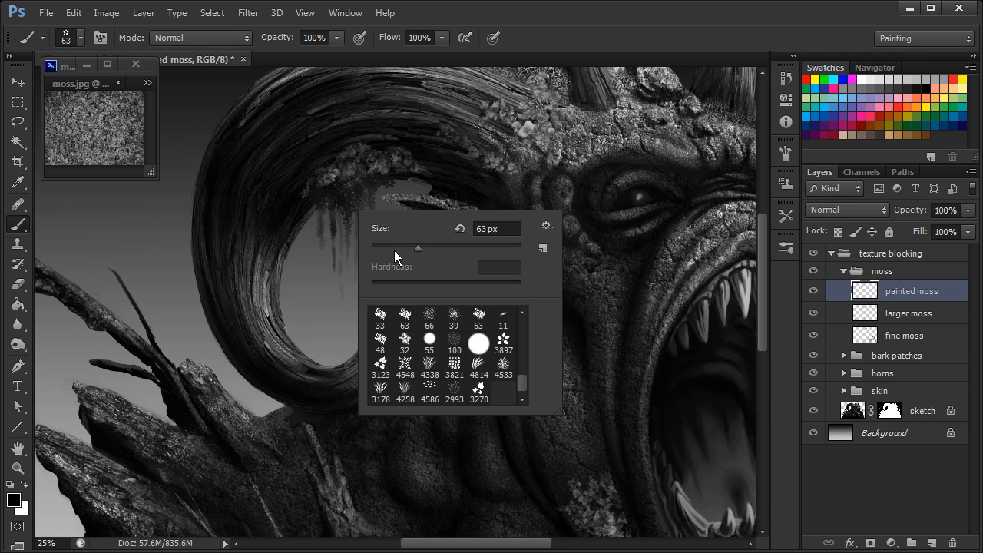
{"action": "left_click_drag", "start_coordinate": [341, 209], "coordinate": [341, 249]}
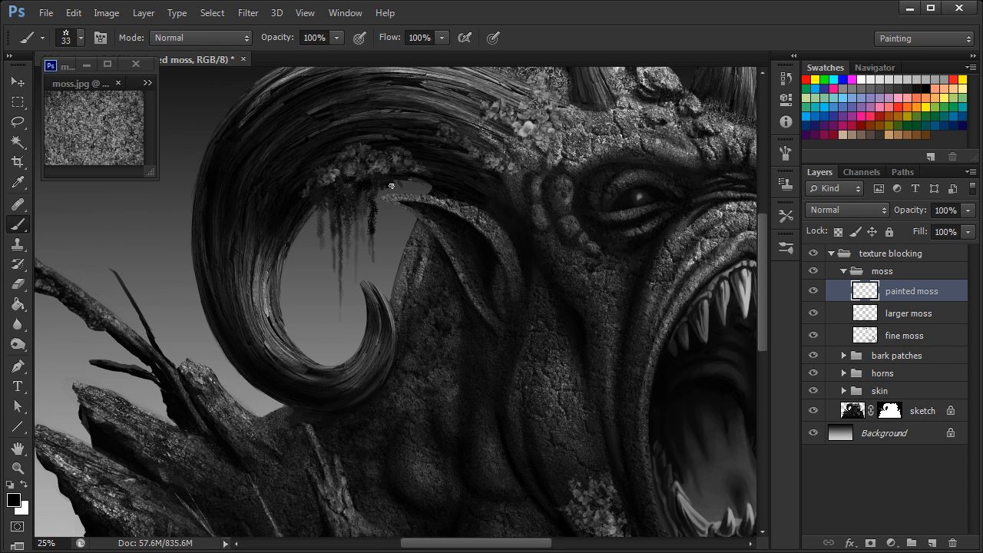
{"action": "left_click_drag", "start_coordinate": [363, 242], "coordinate": [362, 197]}
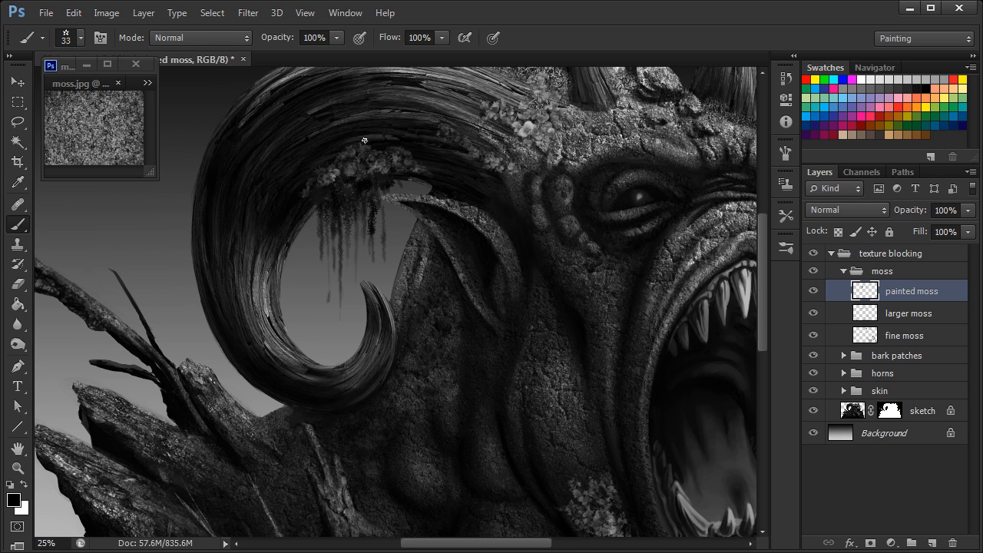
{"action": "scroll", "coordinate": [323, 245], "scroll_direction": "down", "scroll_amount": 1}
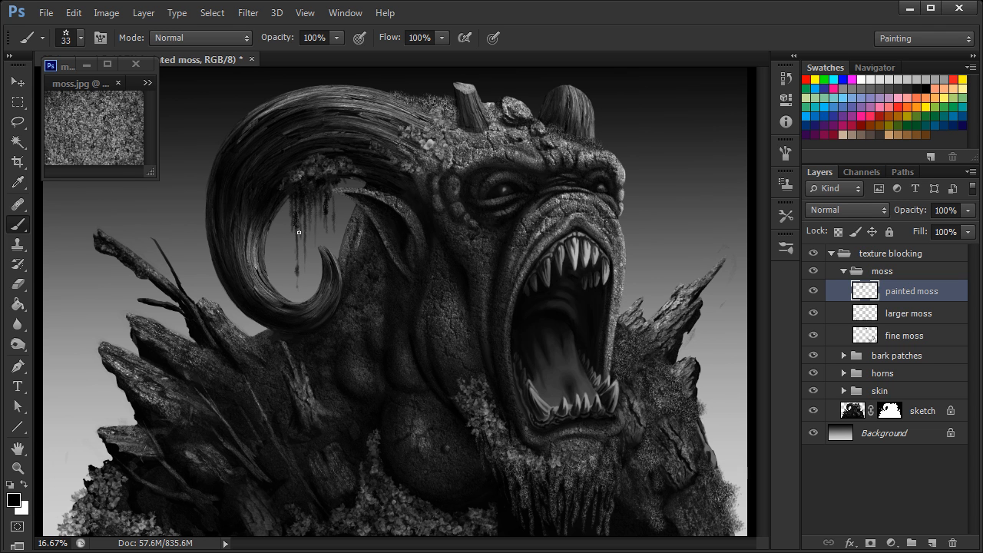
{"action": "key", "text": "ctrl+minus"}
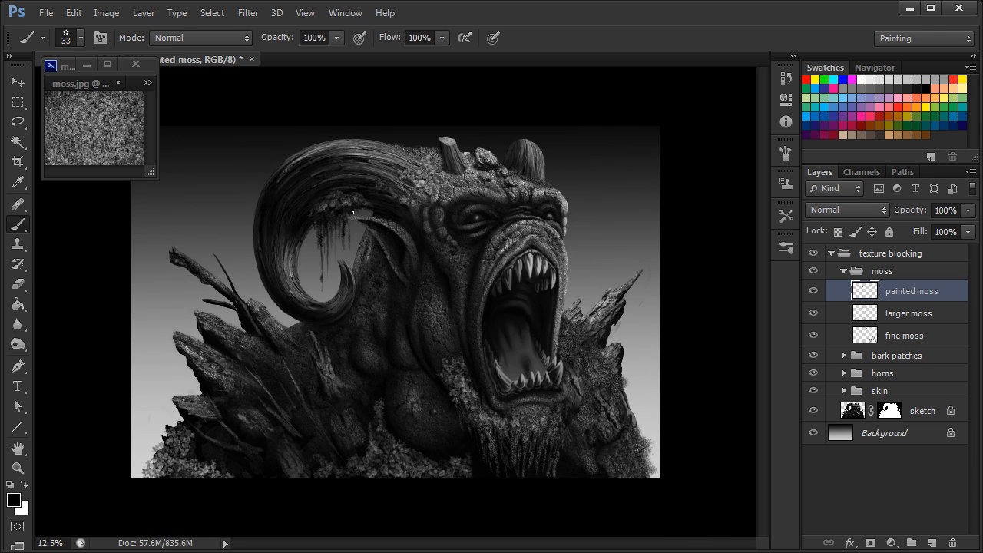
- Set the brush to 41 px and paint moss hanging from the tip of the uppermost back branch
{"action": "right_click", "coordinate": [175, 270]}
{"action": "mouse_move", "coordinate": [220, 305]}
{"action": "left_mouse_down"}
{"action": "mouse_move", "coordinate": [175, 265]}
{"action": "mouse_move", "coordinate": [179, 315]}
{"action": "mouse_move", "coordinate": [178, 267]}
{"action": "left_mouse_up"}
{"action": "left_click", "coordinate": [175, 268]}
- Paint drooping moss strands of varying length along the underside of the tall spike on the far shoulder
{"action": "mouse_move", "coordinate": [641, 288]}
{"action": "left_mouse_down"}
{"action": "mouse_move", "coordinate": [637, 313]}
{"action": "mouse_move", "coordinate": [638, 278]}
{"action": "mouse_move", "coordinate": [632, 290]}
{"action": "left_mouse_up"}
{"action": "left_click_drag", "start_coordinate": [626, 315], "coordinate": [628, 330]}
{"action": "left_click_drag", "start_coordinate": [632, 295], "coordinate": [636, 337]}
{"action": "left_click_drag", "start_coordinate": [640, 279], "coordinate": [631, 369]}
{"action": "left_click_drag", "start_coordinate": [632, 316], "coordinate": [632, 362]}
{"action": "mouse_move", "coordinate": [625, 321]}
{"action": "left_mouse_down"}
{"action": "mouse_move", "coordinate": [624, 331]}
{"action": "mouse_move", "coordinate": [634, 311]}
{"action": "left_mouse_up"}
- Paint hanging moss under the large bark spike on the back and add more strands along the branch above it
{"action": "mouse_move", "coordinate": [179, 351]}
{"action": "left_mouse_down"}
{"action": "mouse_move", "coordinate": [175, 343]}
{"action": "mouse_move", "coordinate": [190, 389]}
{"action": "mouse_move", "coordinate": [188, 373]}
{"action": "mouse_move", "coordinate": [179, 391]}
{"action": "mouse_move", "coordinate": [171, 365]}
{"action": "mouse_move", "coordinate": [173, 391]}
{"action": "mouse_move", "coordinate": [173, 340]}
{"action": "left_mouse_up"}
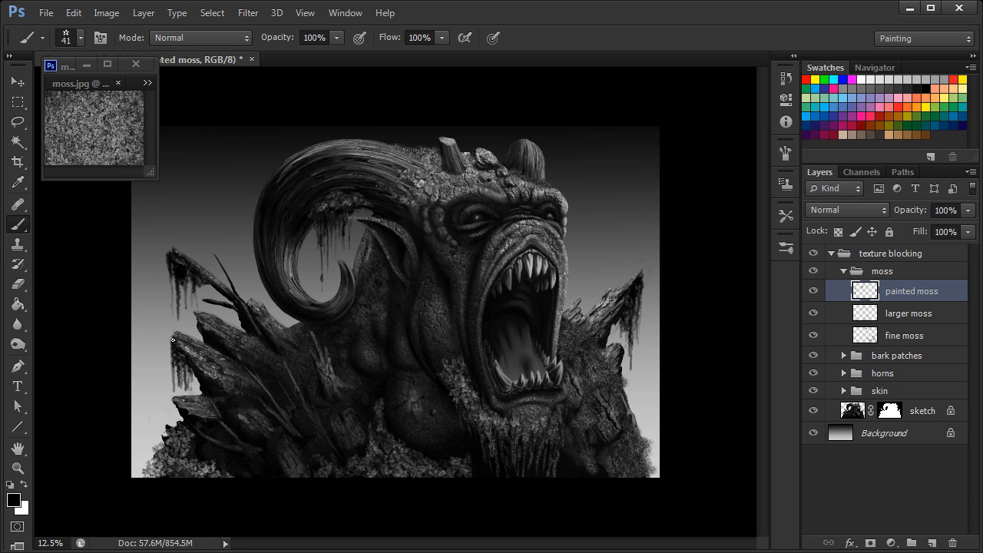
{"action": "mouse_move", "coordinate": [190, 297]}
{"action": "left_mouse_down"}
{"action": "mouse_move", "coordinate": [189, 323]}
{"action": "mouse_move", "coordinate": [190, 272]}
{"action": "mouse_move", "coordinate": [191, 330]}
{"action": "left_mouse_up"}
{"action": "left_click_drag", "start_coordinate": [194, 292], "coordinate": [196, 306]}
{"action": "left_click_drag", "start_coordinate": [182, 290], "coordinate": [183, 299]}
{"action": "left_click_drag", "start_coordinate": [172, 348], "coordinate": [172, 338]}
- Add a Brightness/Contrast adjustment layer above the larger moss layer and clip it to that layer
{"action": "left_click", "coordinate": [909, 315]}
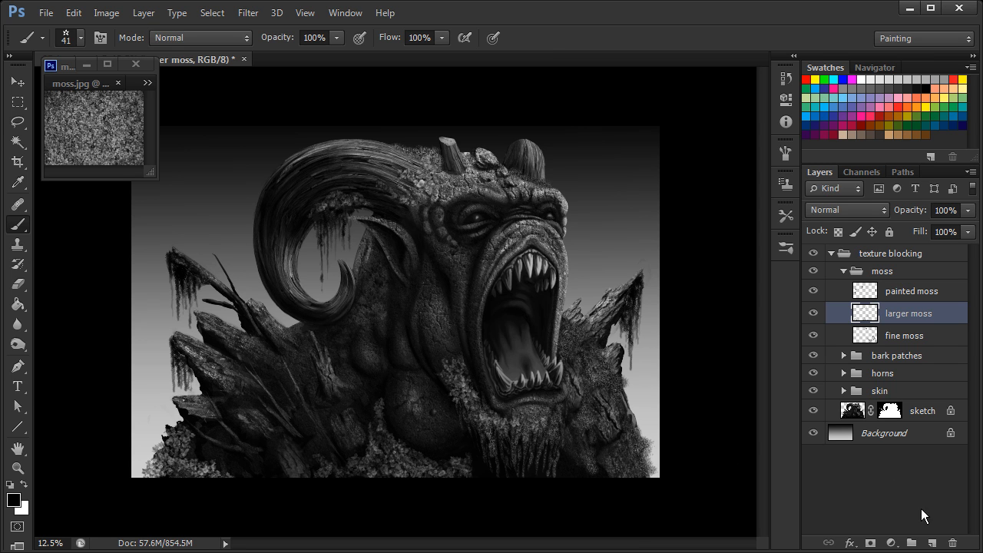
{"action": "left_click", "coordinate": [892, 544]}
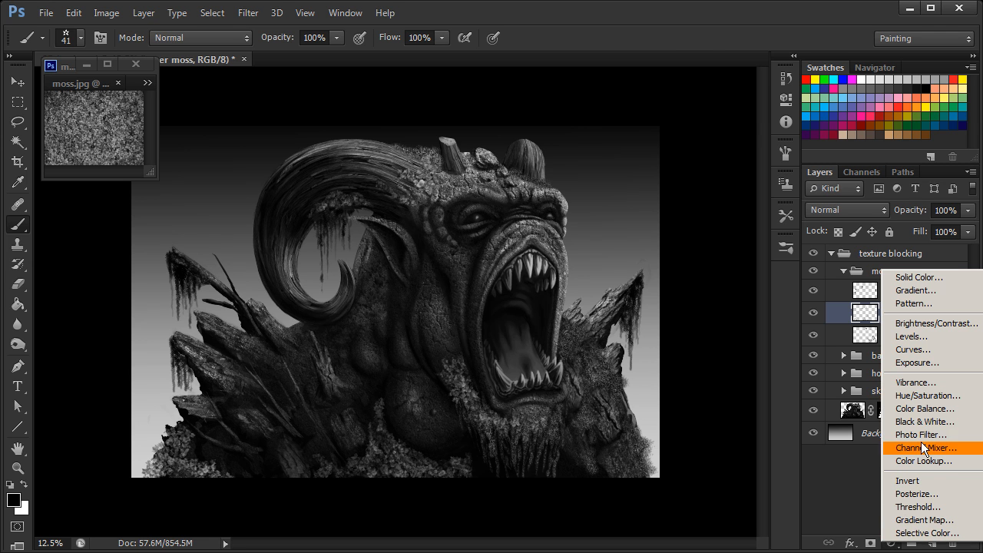
{"action": "left_click", "coordinate": [935, 325]}
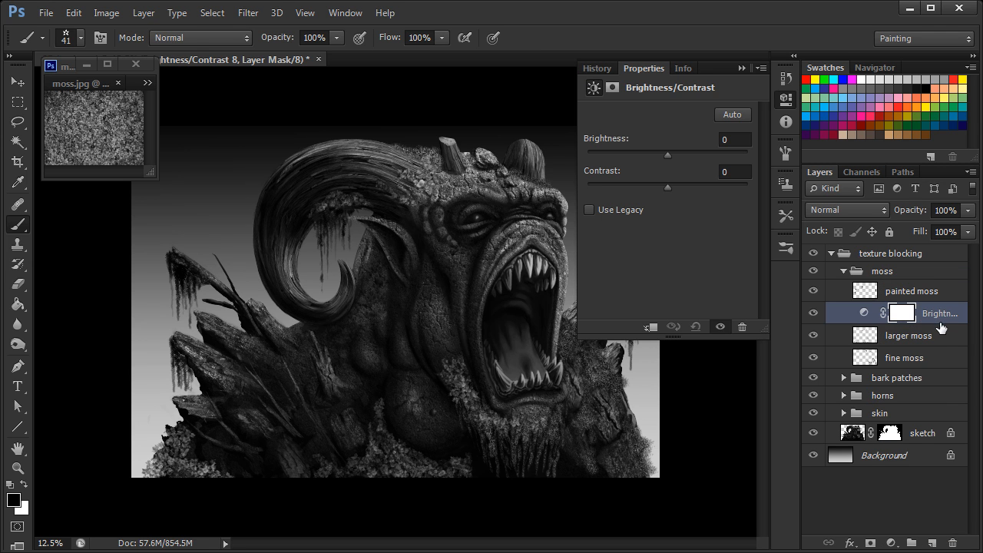
{"action": "right_click", "coordinate": [934, 321]}
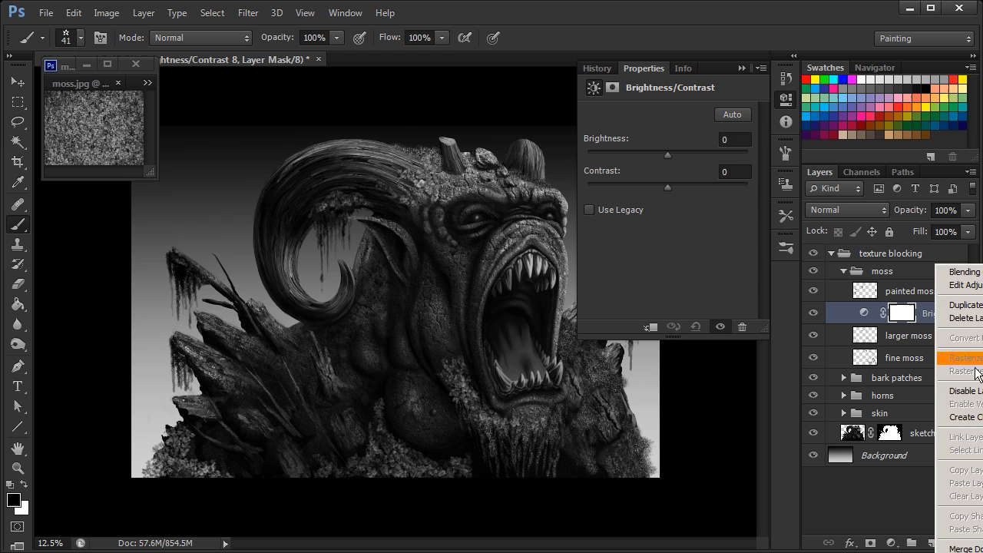
{"action": "left_click", "coordinate": [962, 413]}
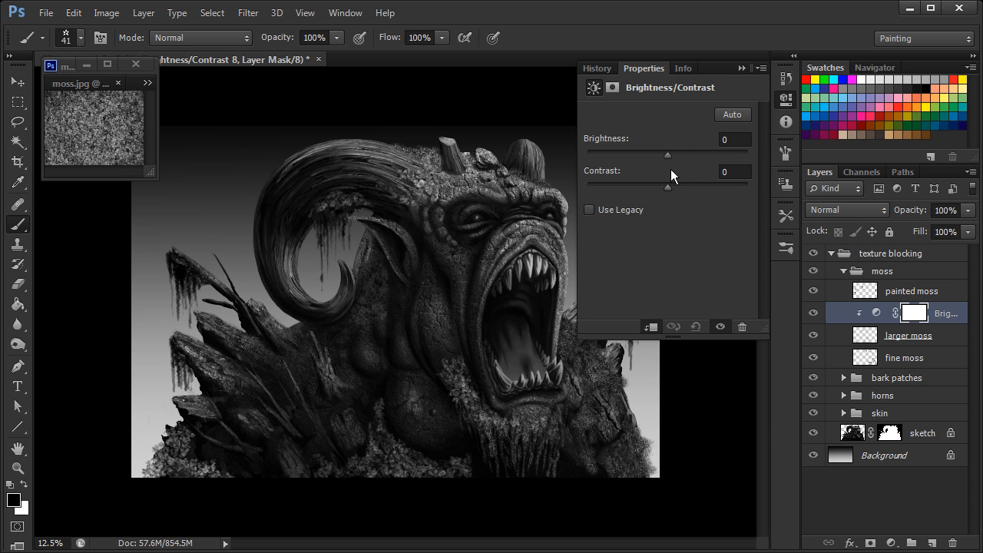
- Darken the larger moss by lowering the adjustment's brightness to slightly below -75 and raising its contrast to 28
{"action": "left_click_drag", "start_coordinate": [669, 154], "coordinate": [627, 161]}
{"action": "left_click_drag", "start_coordinate": [669, 188], "coordinate": [688, 187]}
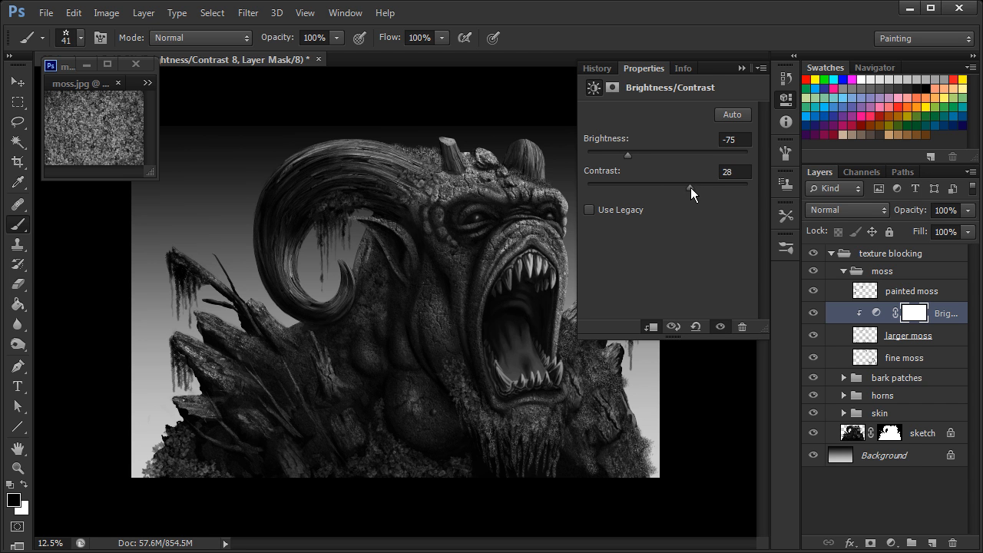
{"action": "left_click_drag", "start_coordinate": [628, 155], "coordinate": [625, 155]}
{"action": "left_click", "coordinate": [785, 99]}
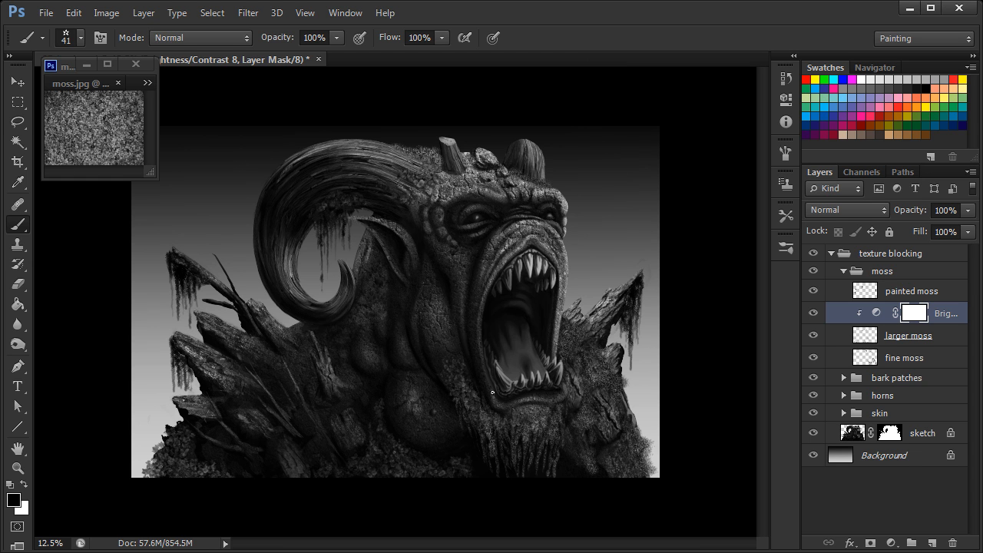
- Switch to a hard round brush with 100% hardness and set its size to 199 px
{"action": "right_click", "coordinate": [475, 301]}
{"action": "left_click_drag", "start_coordinate": [641, 472], "coordinate": [642, 385]}
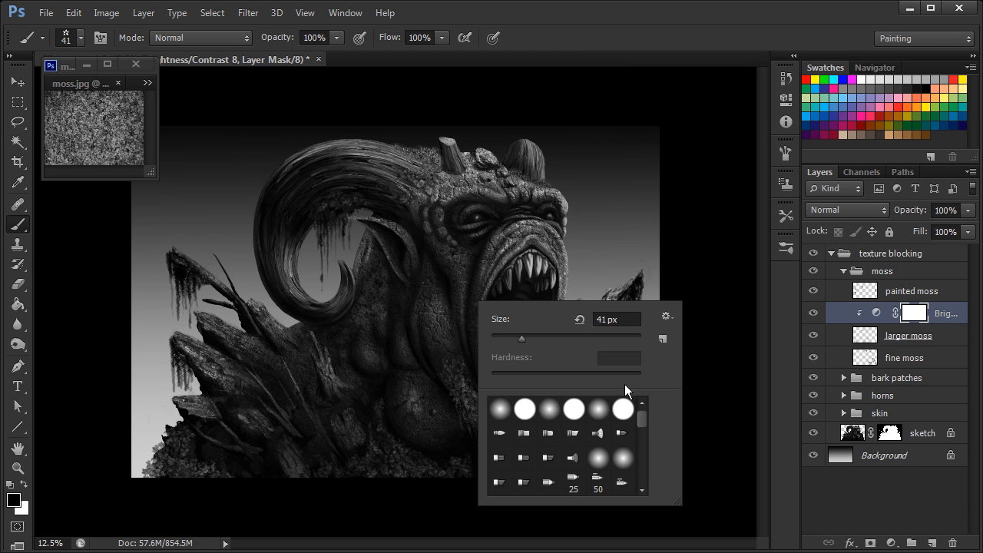
{"action": "left_click", "coordinate": [525, 410]}
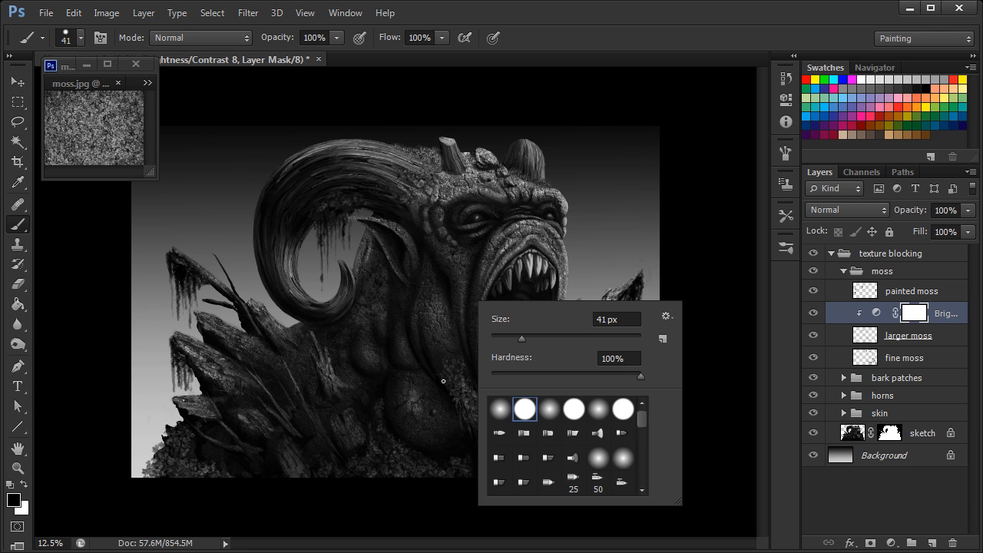
{"action": "left_click", "coordinate": [784, 151]}
{"action": "left_click", "coordinate": [513, 248]}
{"action": "left_click", "coordinate": [784, 151]}
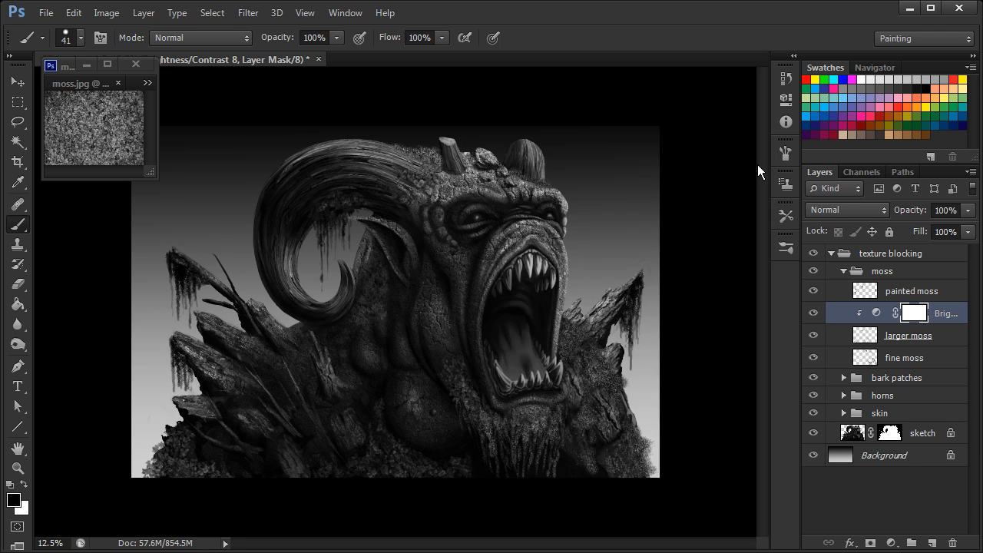
{"action": "right_click", "coordinate": [669, 424]}
{"action": "left_click", "coordinate": [670, 425]}
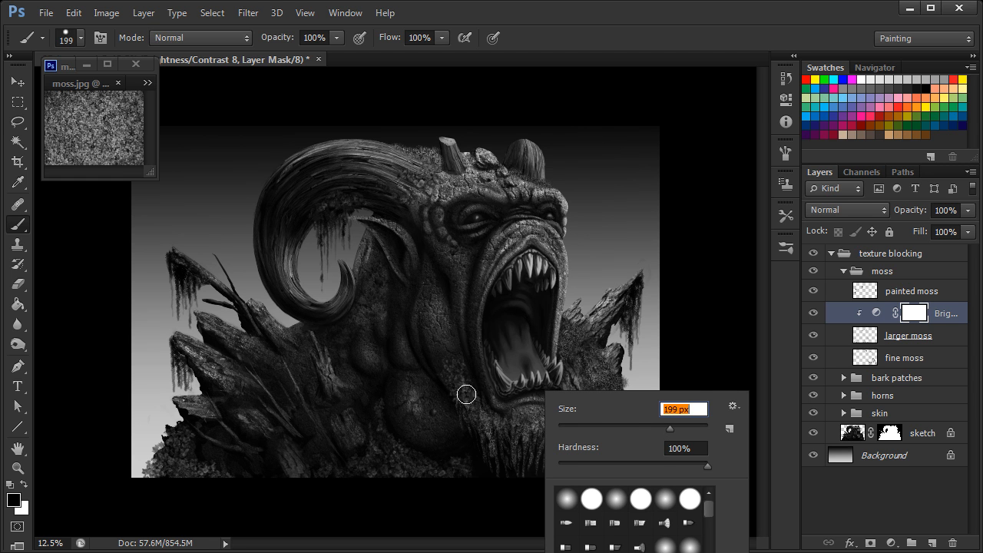
- Paint black on the adjustment's mask over the moss beside the lower jaw and at the base of the large curled horn
{"action": "left_click", "coordinate": [459, 368]}
{"action": "left_click_drag", "start_coordinate": [461, 385], "coordinate": [464, 394]}
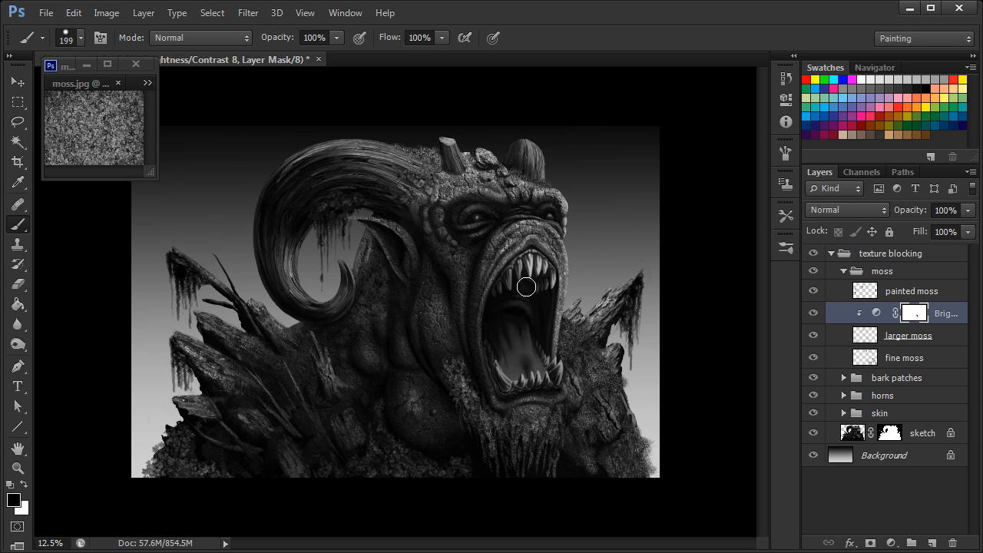
{"action": "left_click_drag", "start_coordinate": [422, 177], "coordinate": [407, 175]}
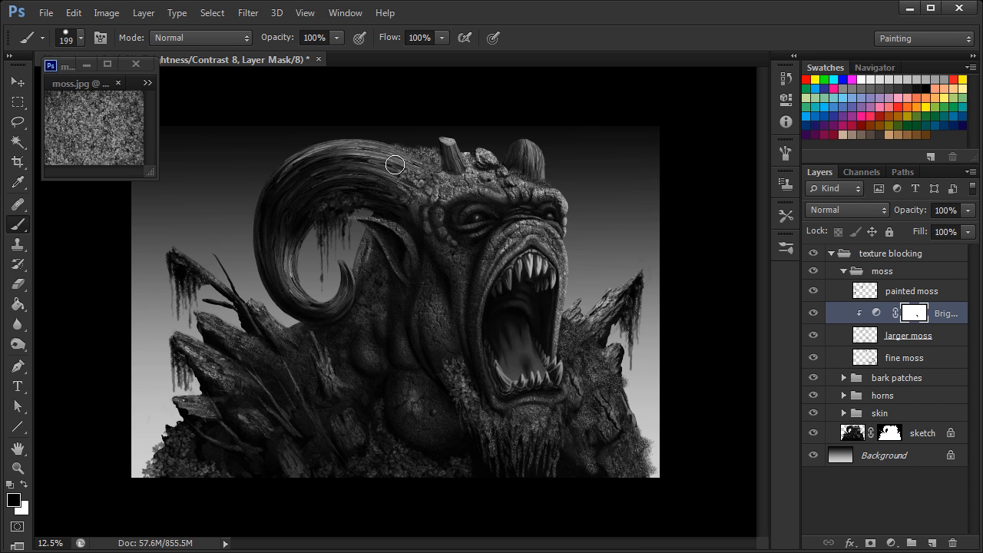